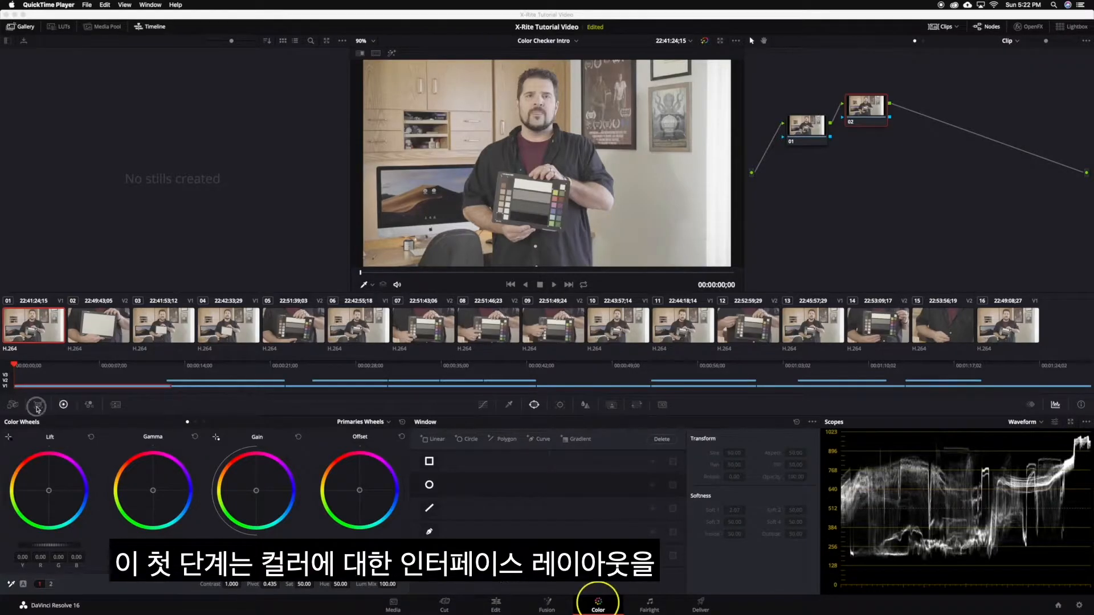
# Open Color Match for the first clip, move to frame 00:00:01;27 and choose the X-Rite ColorChecker Video chart
pyautogui.click(38, 404)
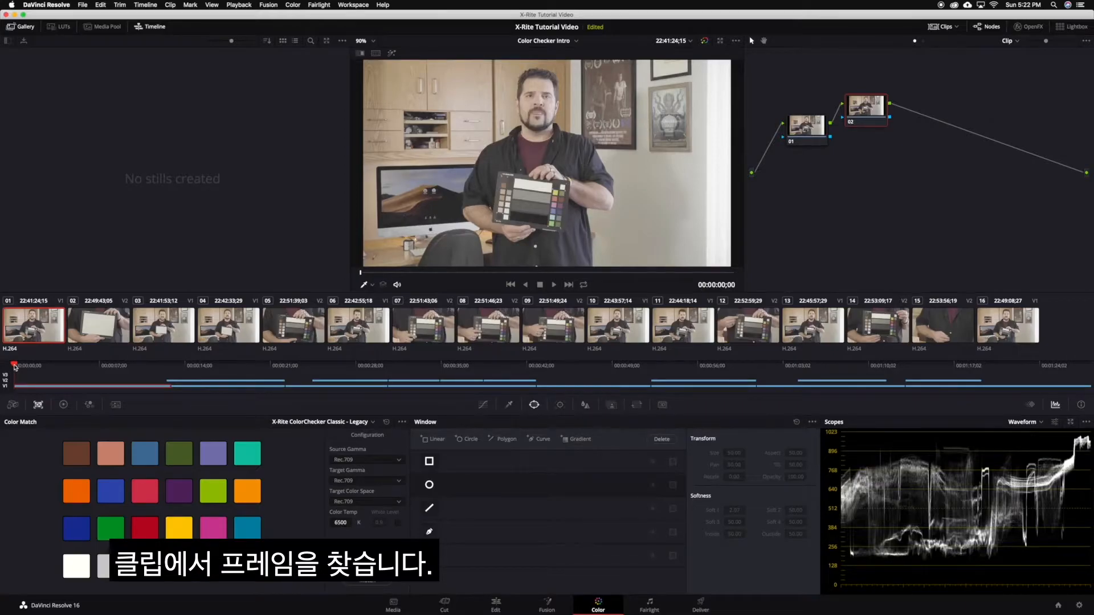
pyautogui.moveTo(15, 367); pyautogui.dragTo(38, 370)
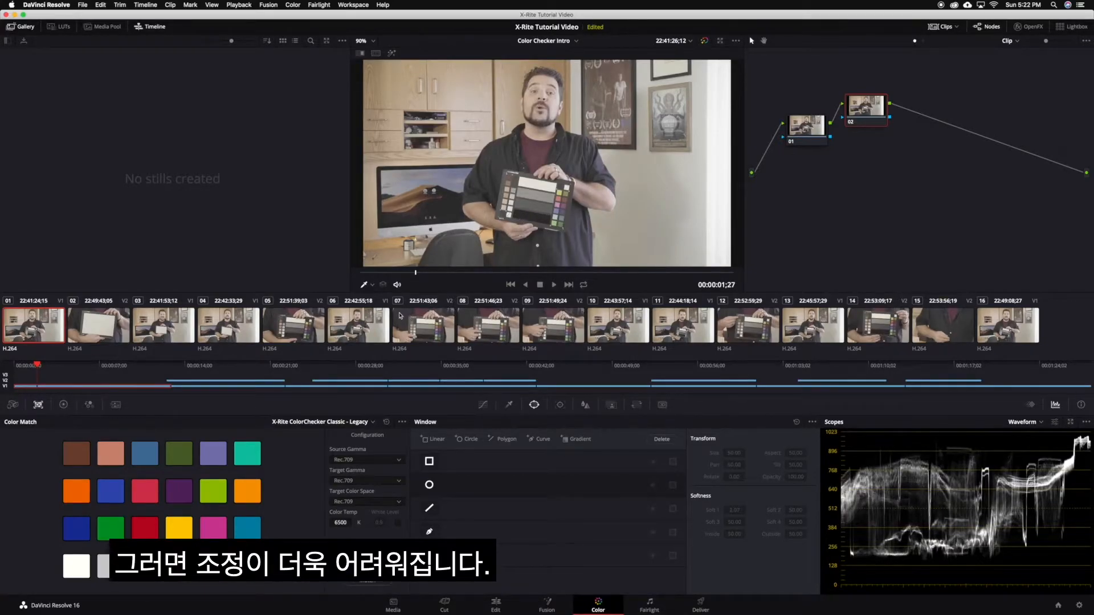
pyautogui.click(310, 422)
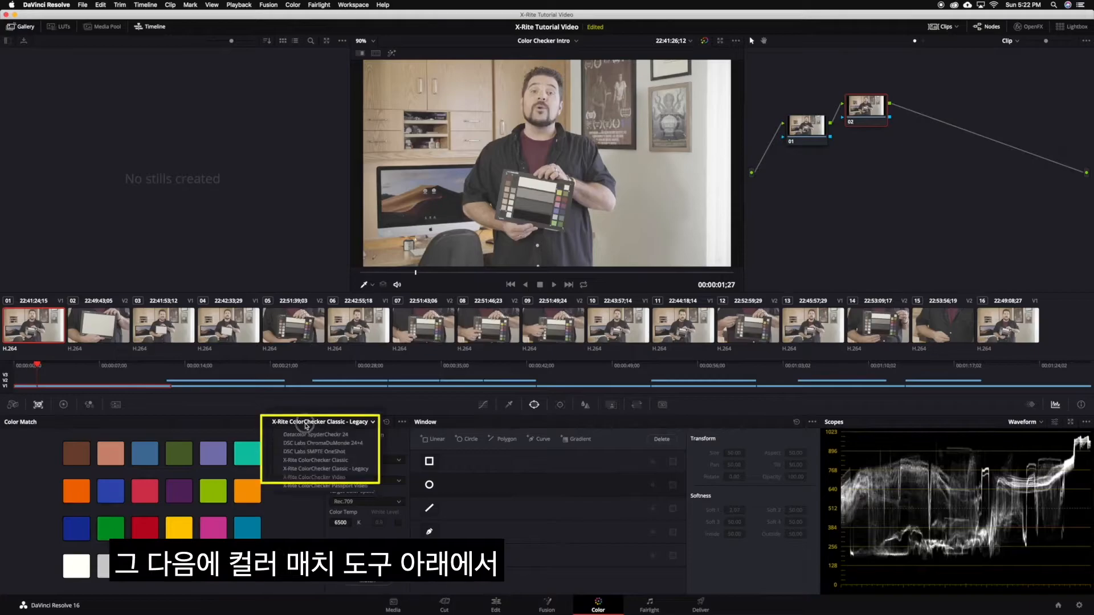
pyautogui.click(314, 481)
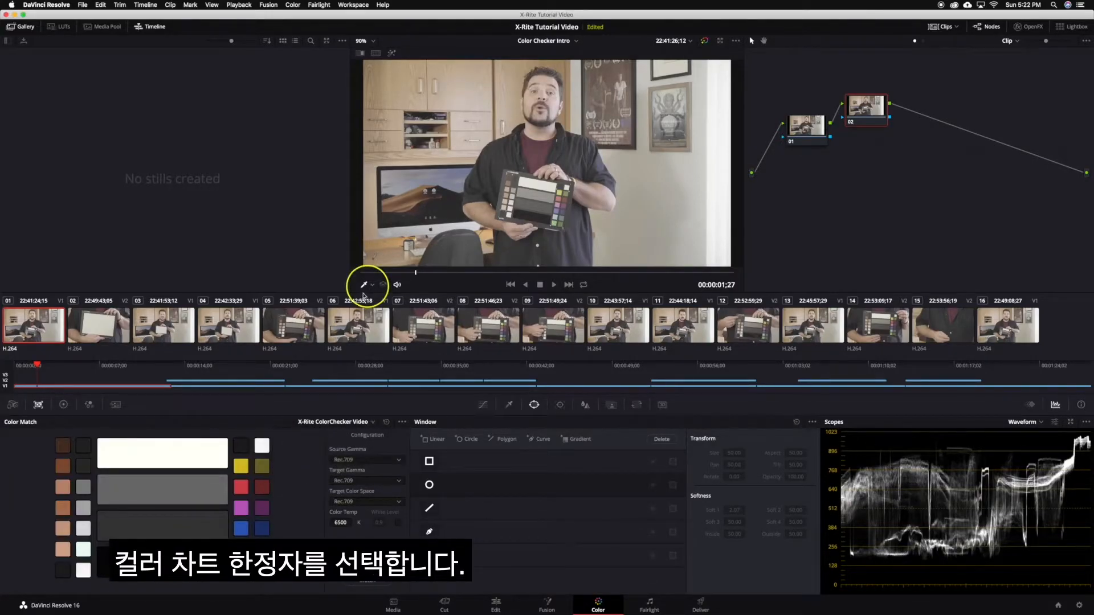
# Display the Color Chart overlay on the image and fit its four corners to the chart held in the shot
pyautogui.click(370, 285)
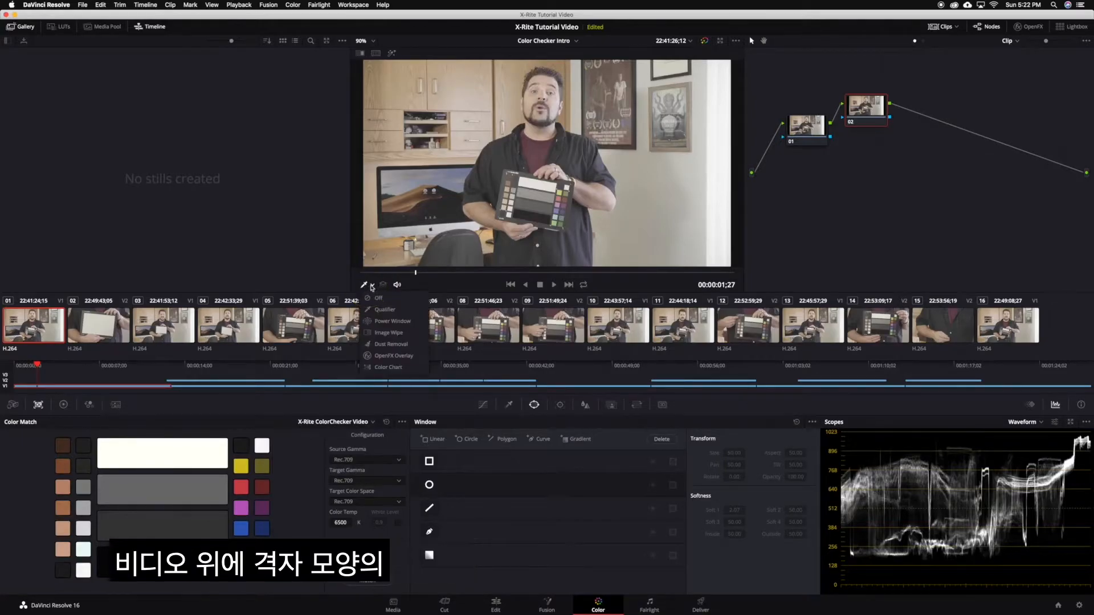
pyautogui.click(380, 367)
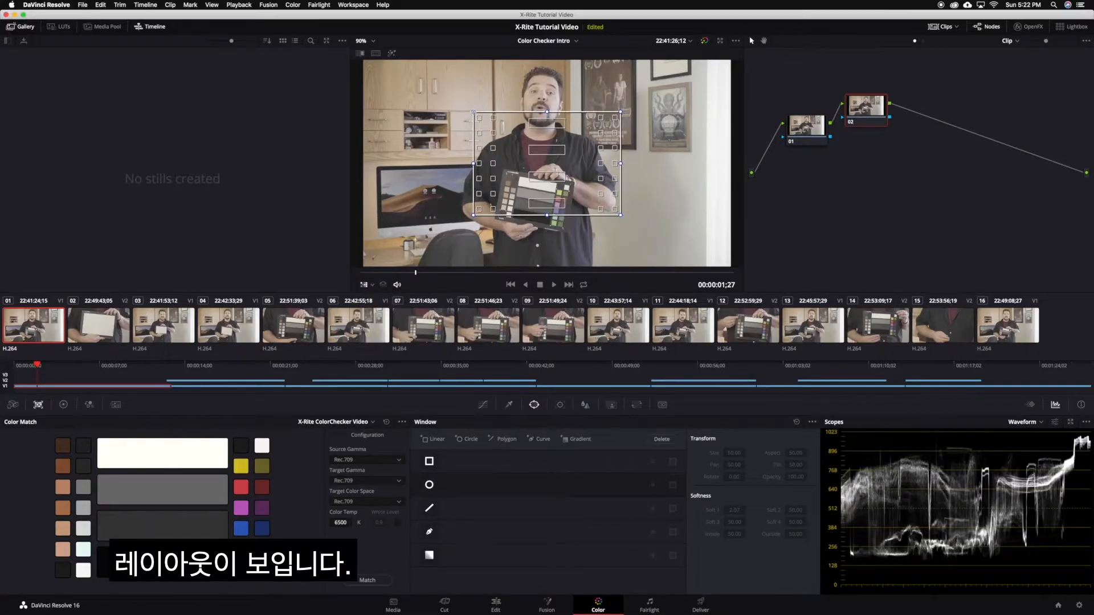
pyautogui.moveTo(473, 111); pyautogui.dragTo(506, 174)
pyautogui.moveTo(620, 112); pyautogui.dragTo(570, 185)
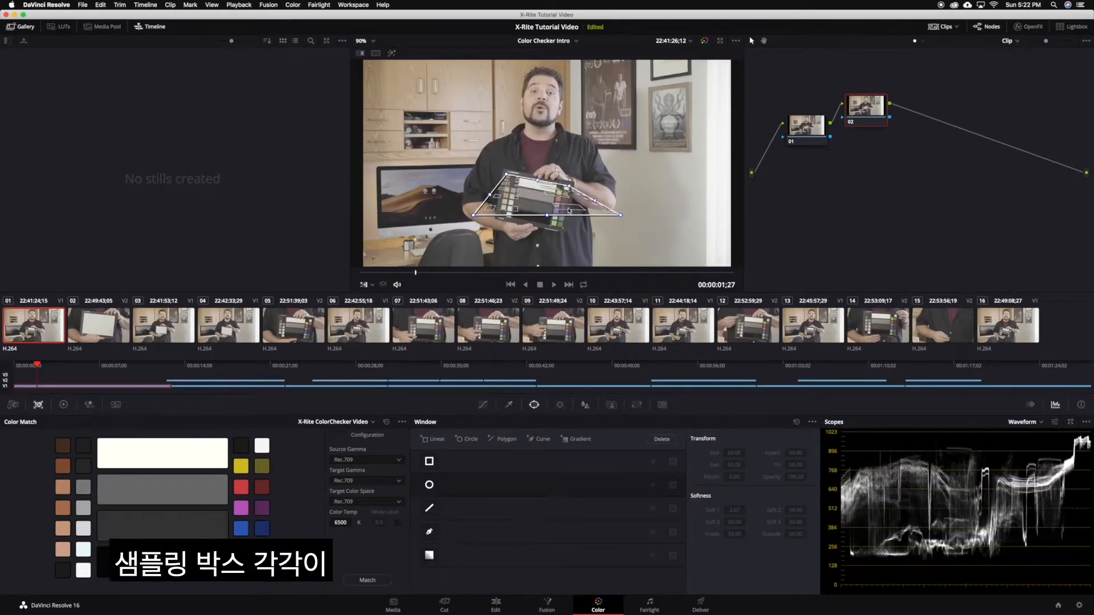
pyautogui.scroll(4, 546, 226)
pyautogui.moveTo(668, 208); pyautogui.dragTo(574, 228)
pyautogui.moveTo(429, 208); pyautogui.dragTo(473, 210)
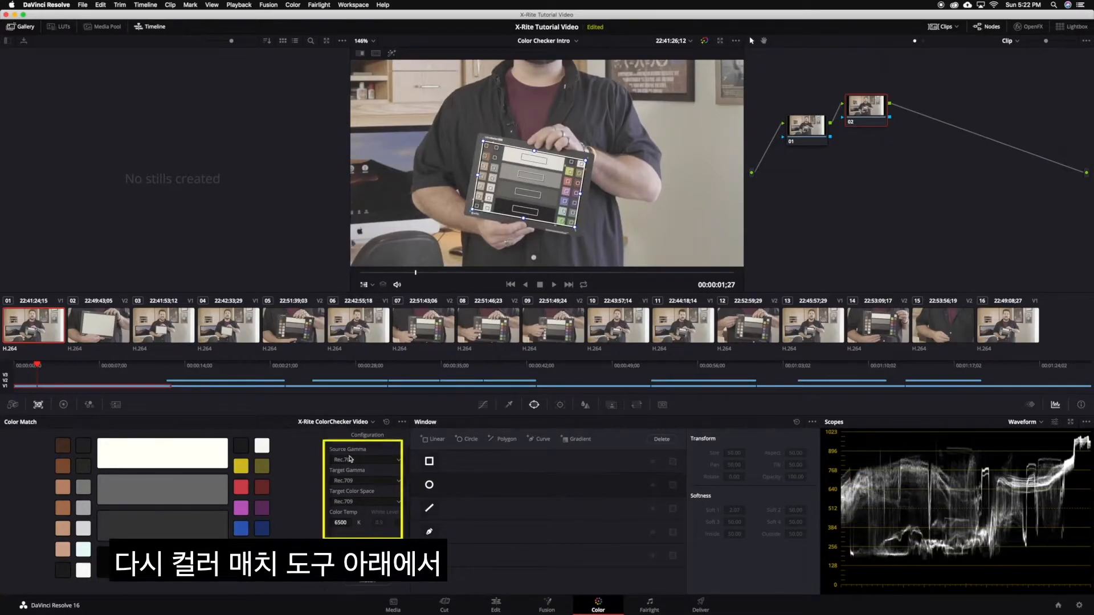
# Set the source gamma to SLog and run the colour match, with the whole frame shown in the viewer
pyautogui.click(350, 459)
pyautogui.click(347, 496)
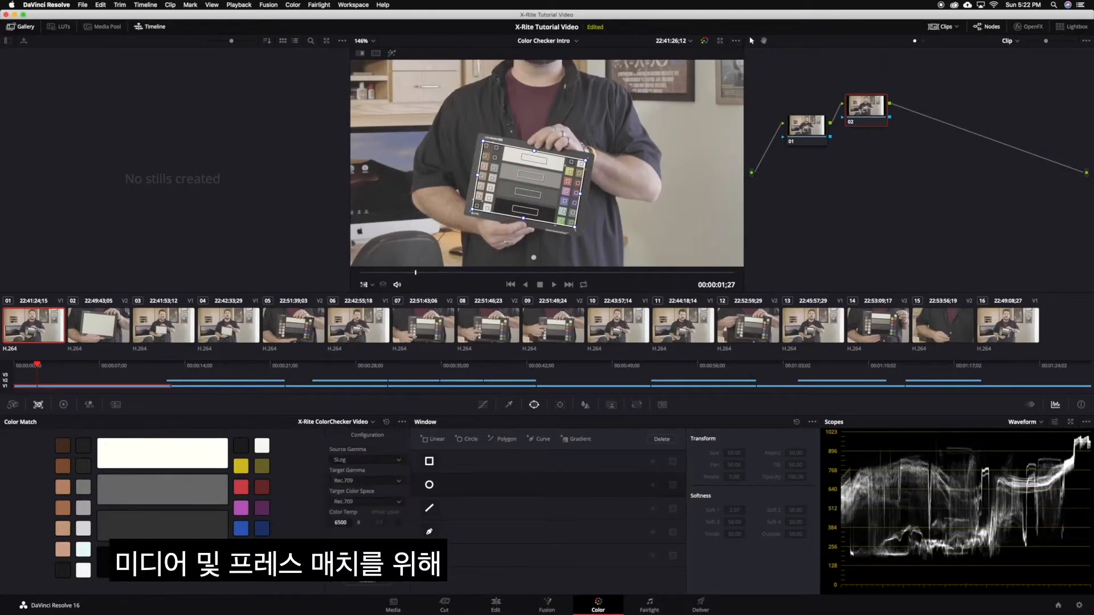
pyautogui.click(368, 582)
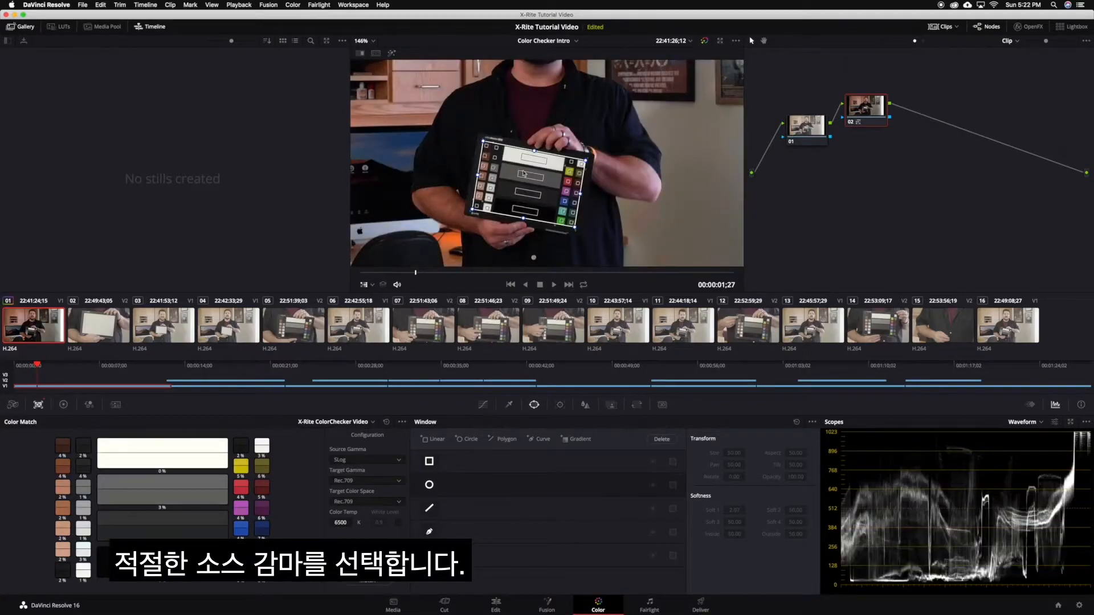
pyautogui.hotkey('shift', 'z')
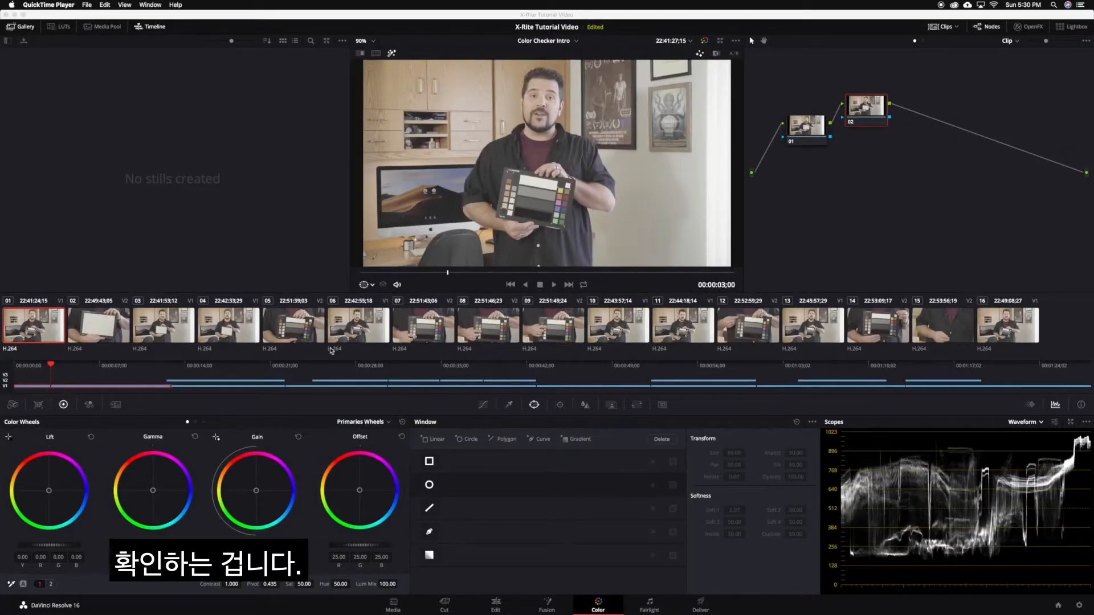
# At frame 00:00:10;22, add a polygon power window on node 02 and fit its corners around the white balance target
pyautogui.click(133, 367)
pyautogui.moveTo(133, 370); pyautogui.dragTo(147, 372)
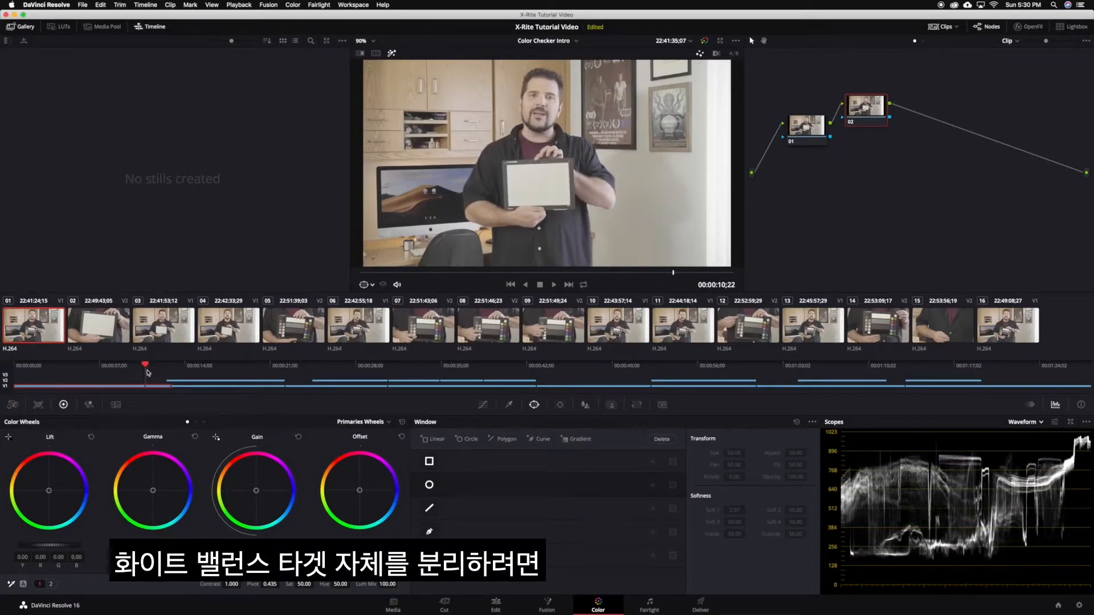
pyautogui.click(429, 508)
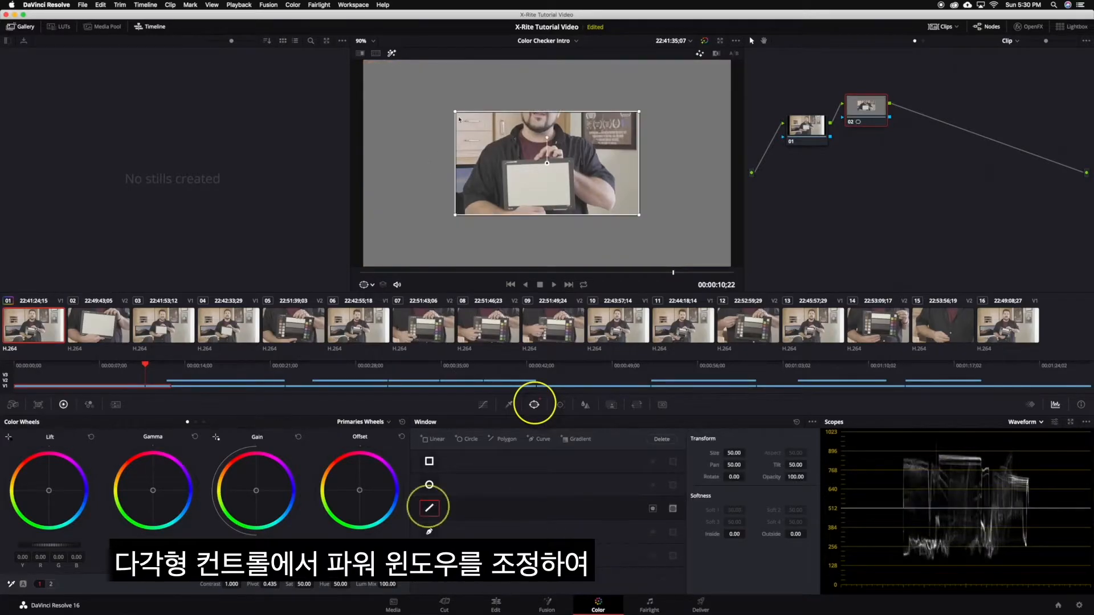
pyautogui.moveTo(456, 112); pyautogui.dragTo(508, 167)
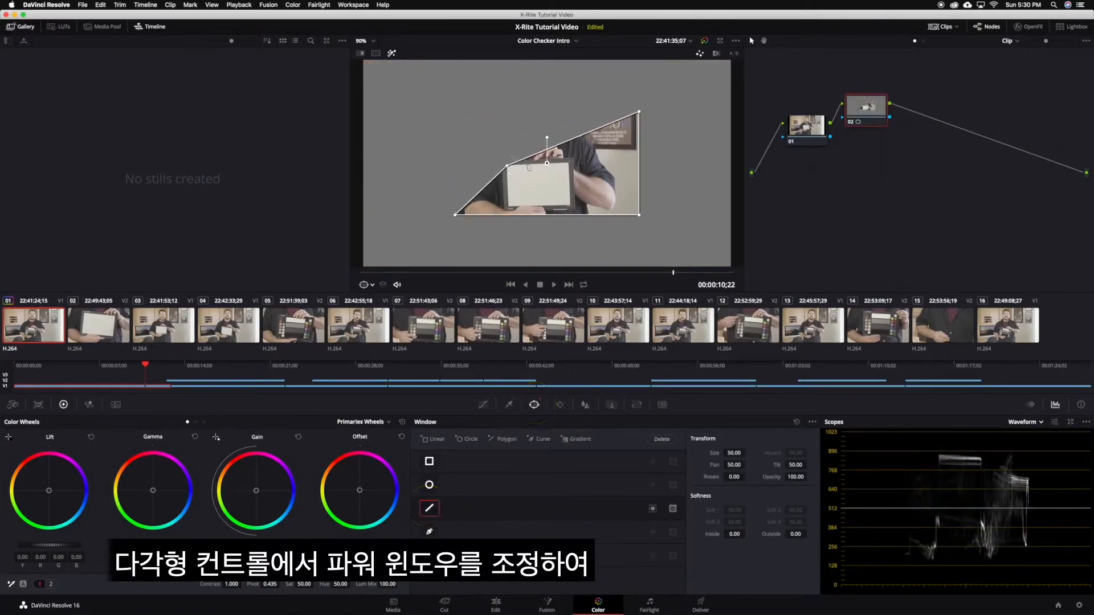
pyautogui.moveTo(639, 113); pyautogui.dragTo(567, 163)
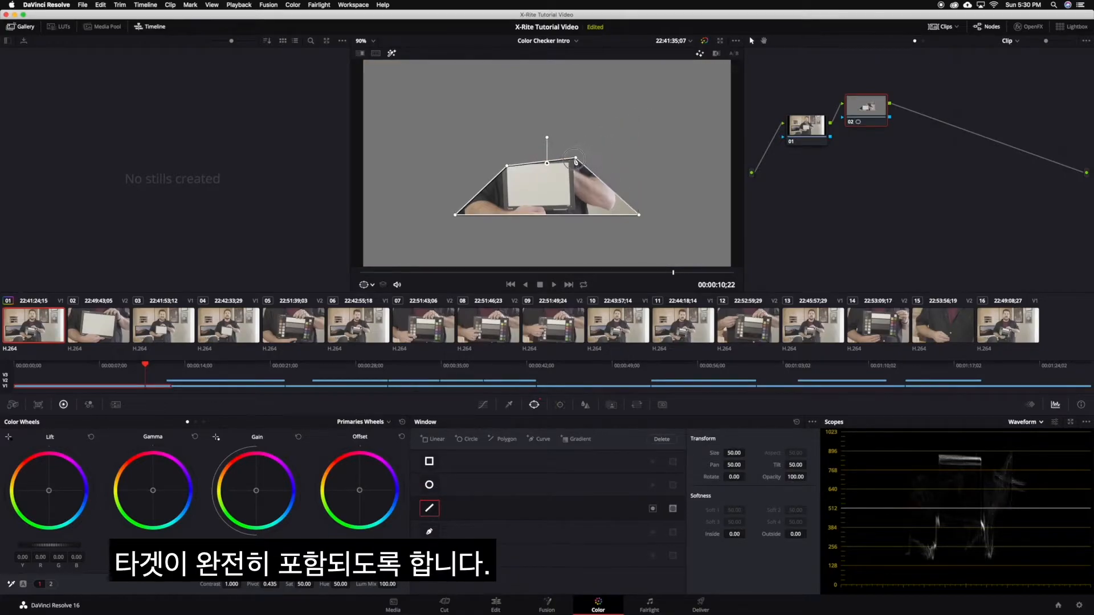
pyautogui.moveTo(638, 217); pyautogui.dragTo(570, 208)
pyautogui.moveTo(456, 217); pyautogui.dragTo(511, 207)
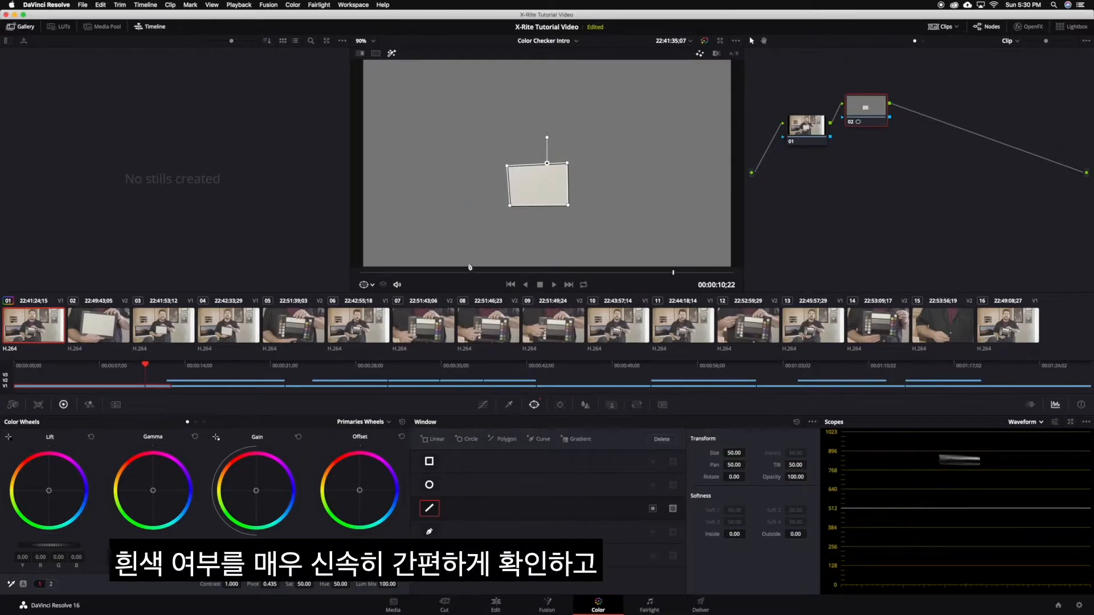
# Show the Parade scope and balance the white target with Temperature -180 and Tint 5.50
pyautogui.click(1040, 423)
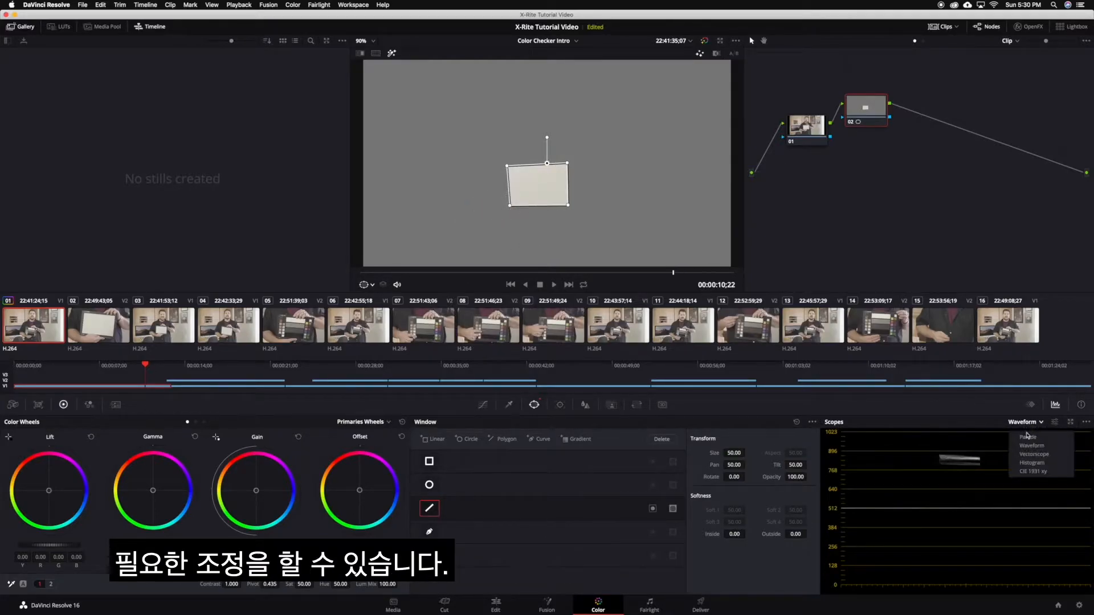
pyautogui.click(1029, 437)
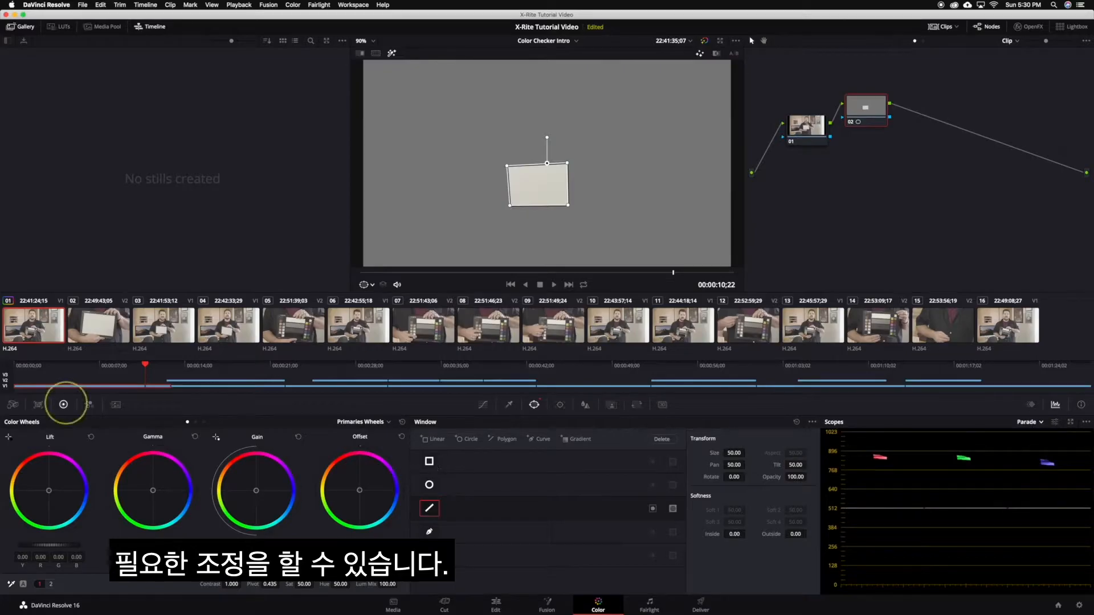
pyautogui.click(51, 585)
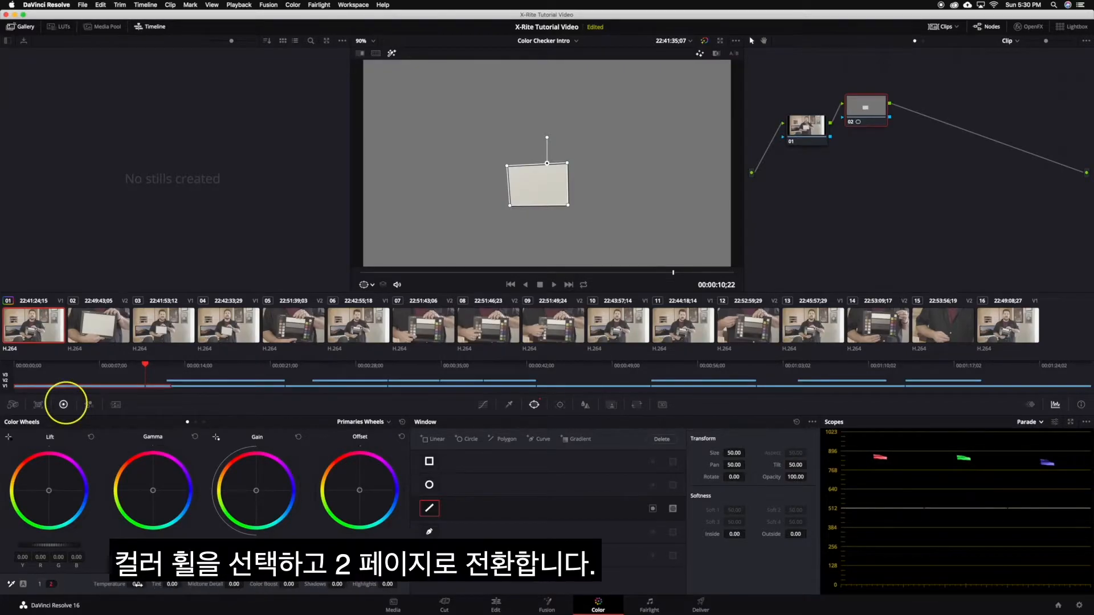
pyautogui.moveTo(136, 584); pyautogui.dragTo(127, 587)
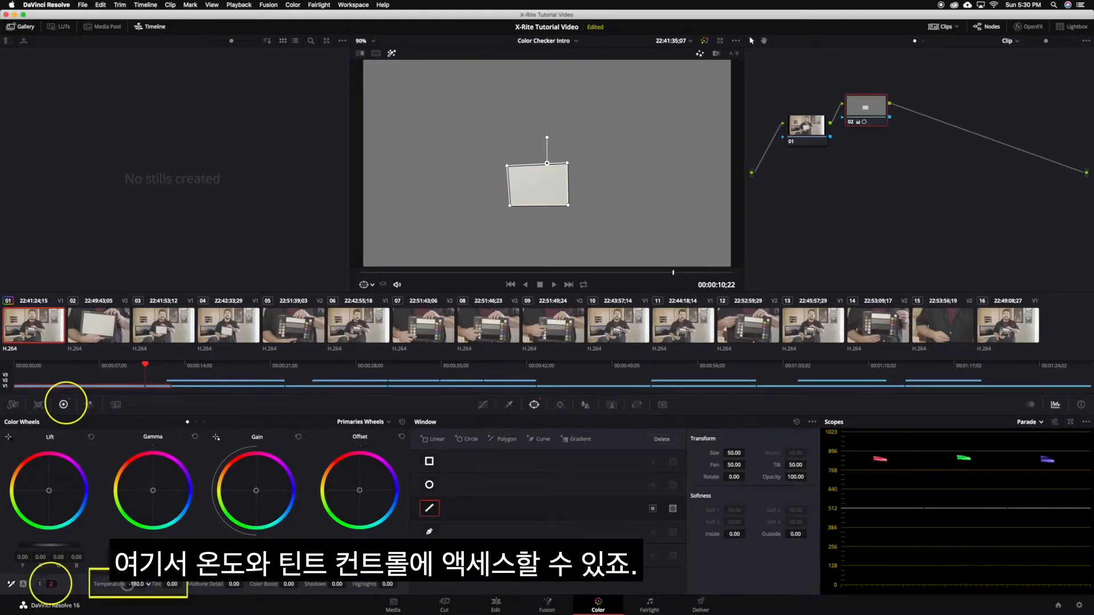
pyautogui.moveTo(127, 585); pyautogui.dragTo(127, 586)
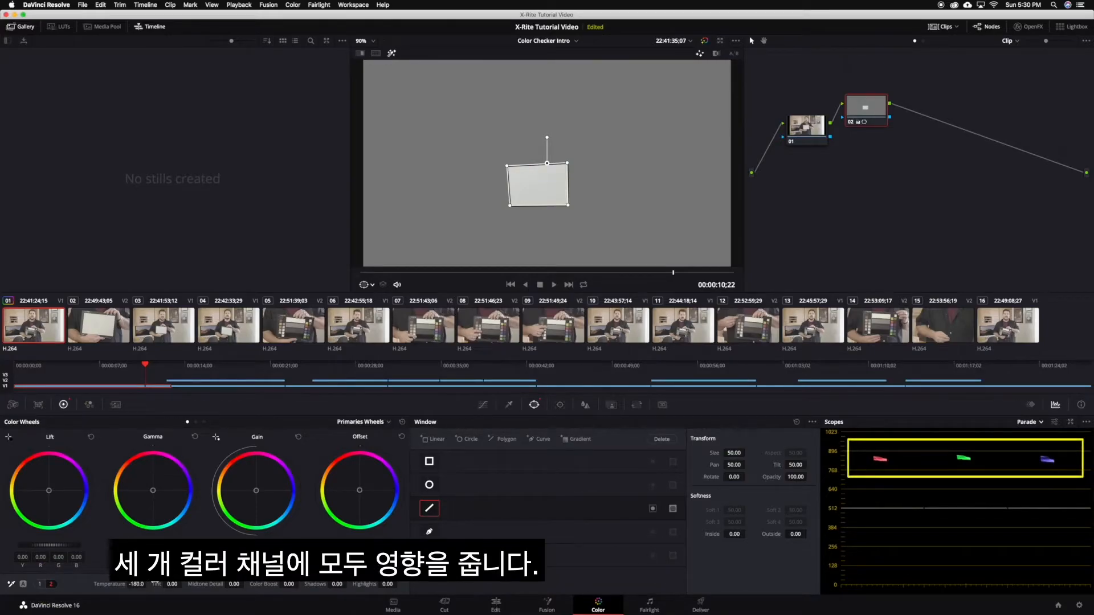
pyautogui.moveTo(171, 584); pyautogui.dragTo(177, 586)
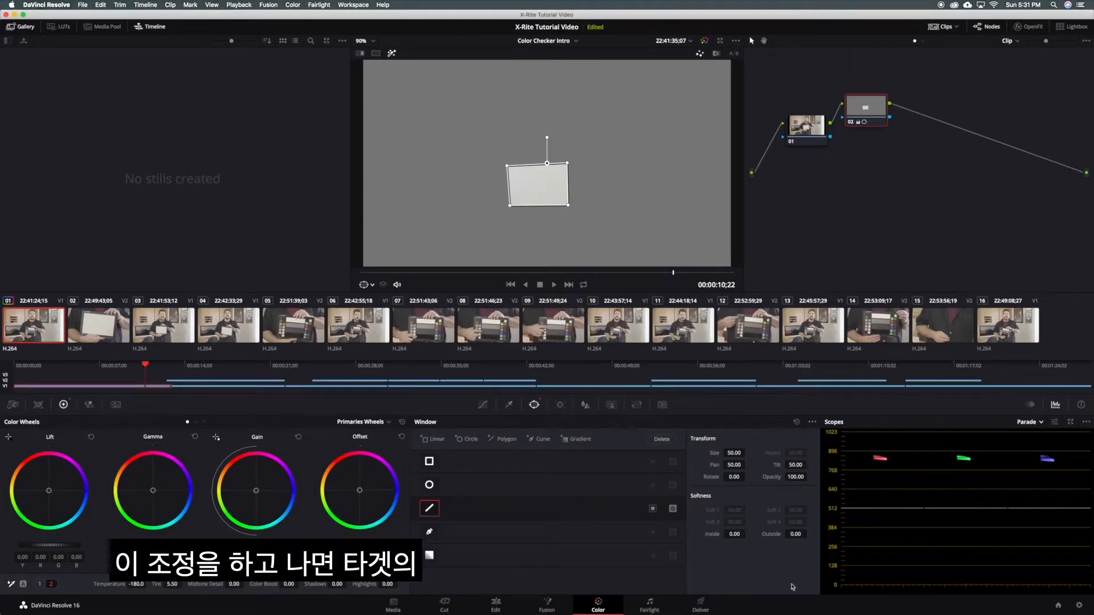
pyautogui.click(1030, 423)
pyautogui.click(1029, 435)
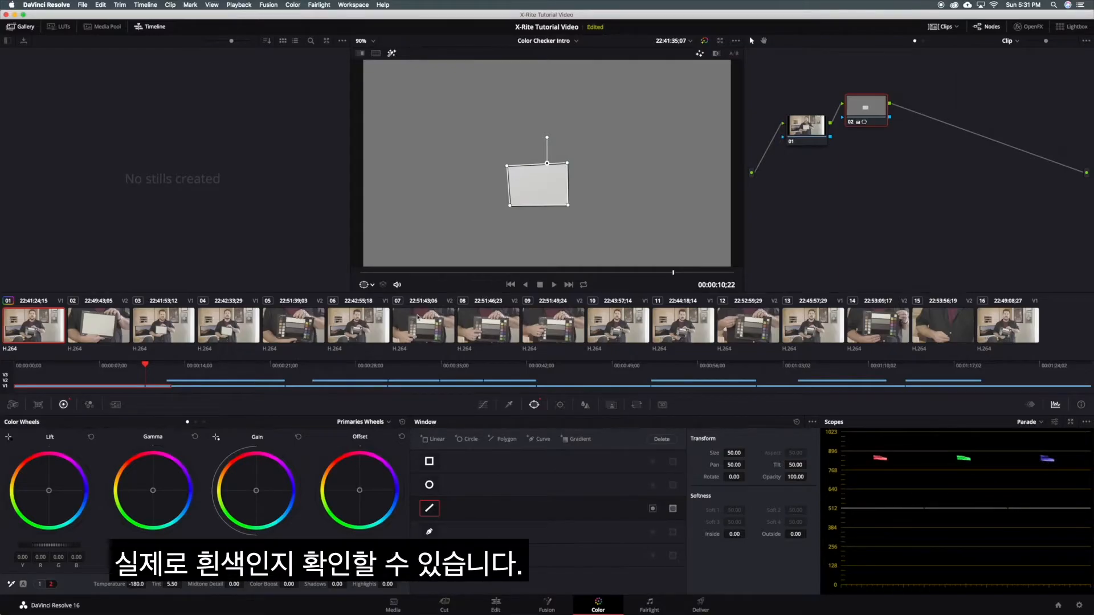
# Show the Waveform scope at frame 00:00:03;11 and refit the polygon window around the chart's grayscale bars
pyautogui.click(430, 508)
pyautogui.moveTo(78, 372); pyautogui.dragTo(54, 369)
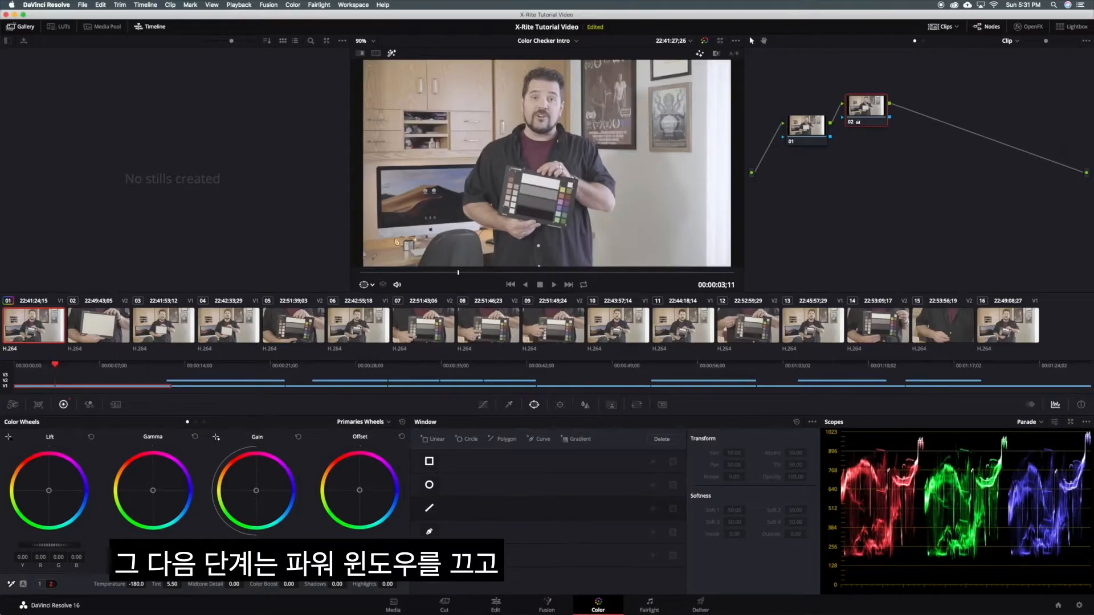
pyautogui.click(1025, 422)
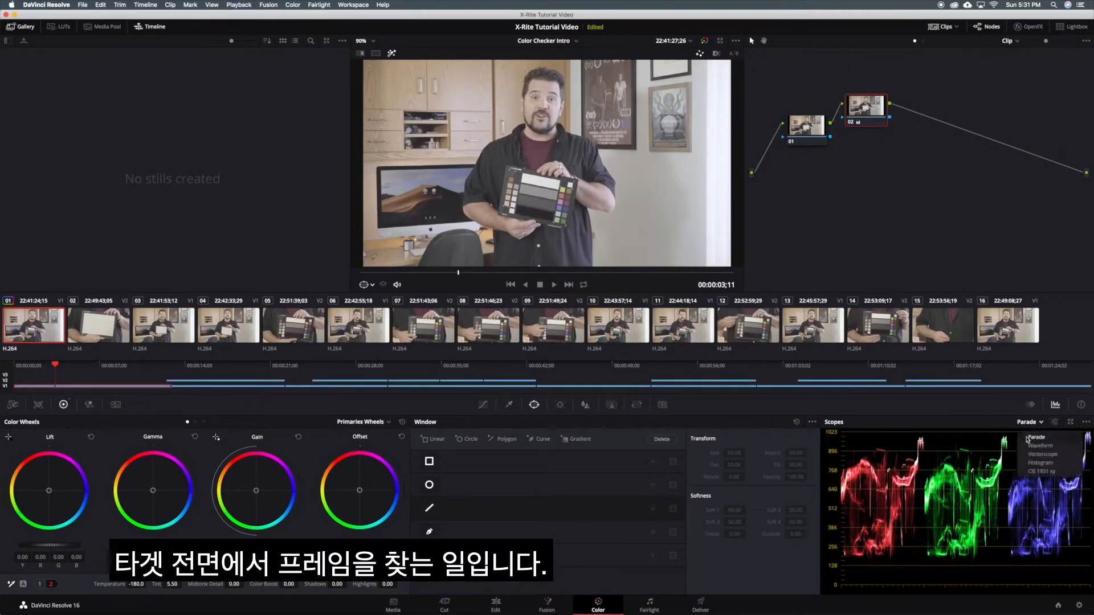
pyautogui.click(1029, 449)
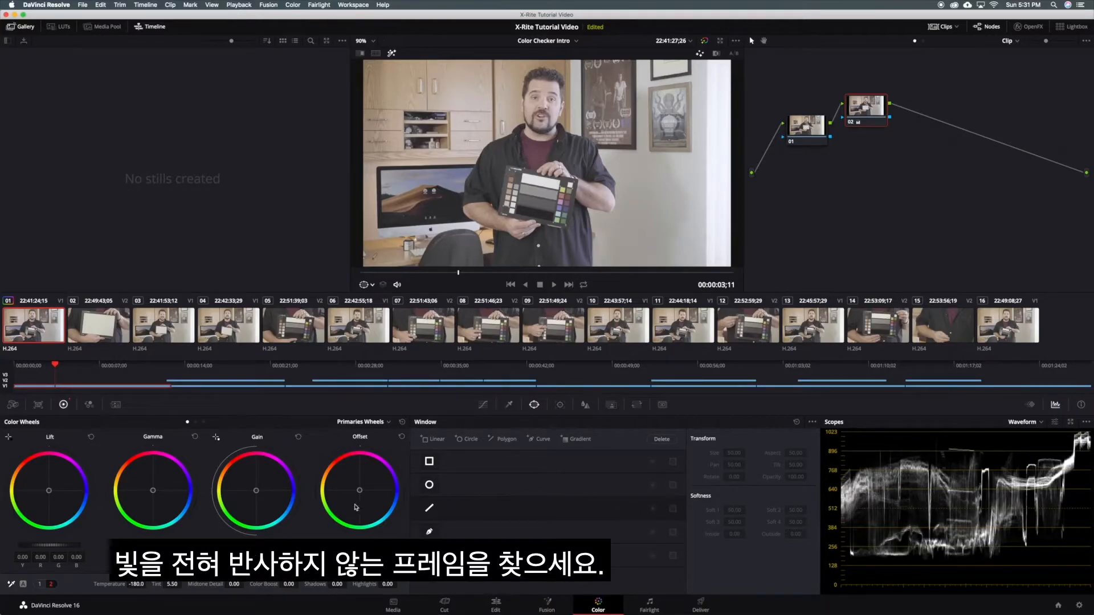
pyautogui.click(428, 506)
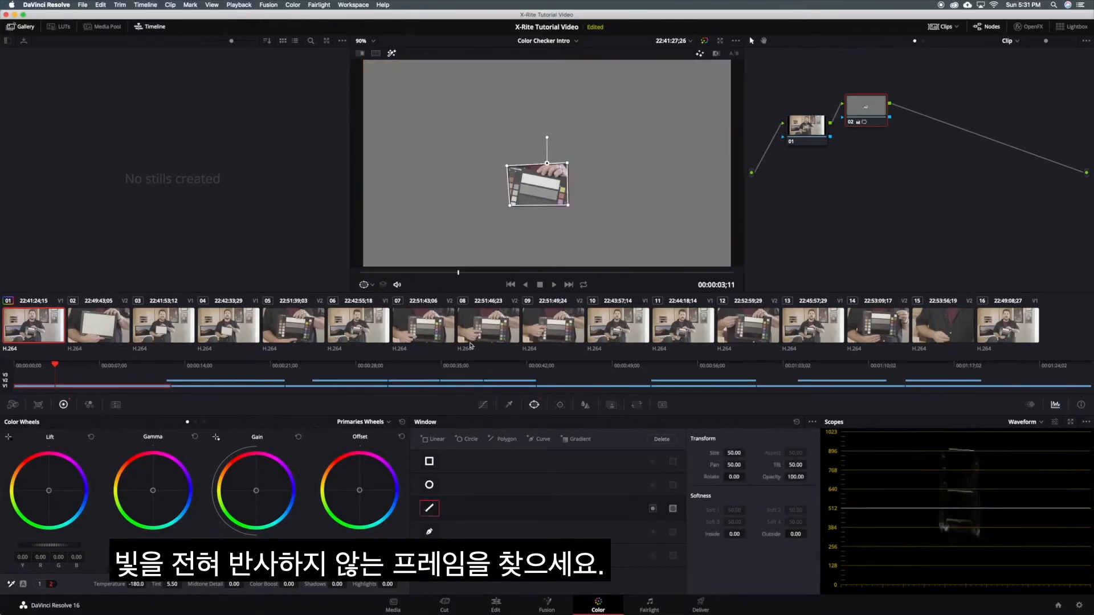
pyautogui.moveTo(507, 167); pyautogui.dragTo(518, 217)
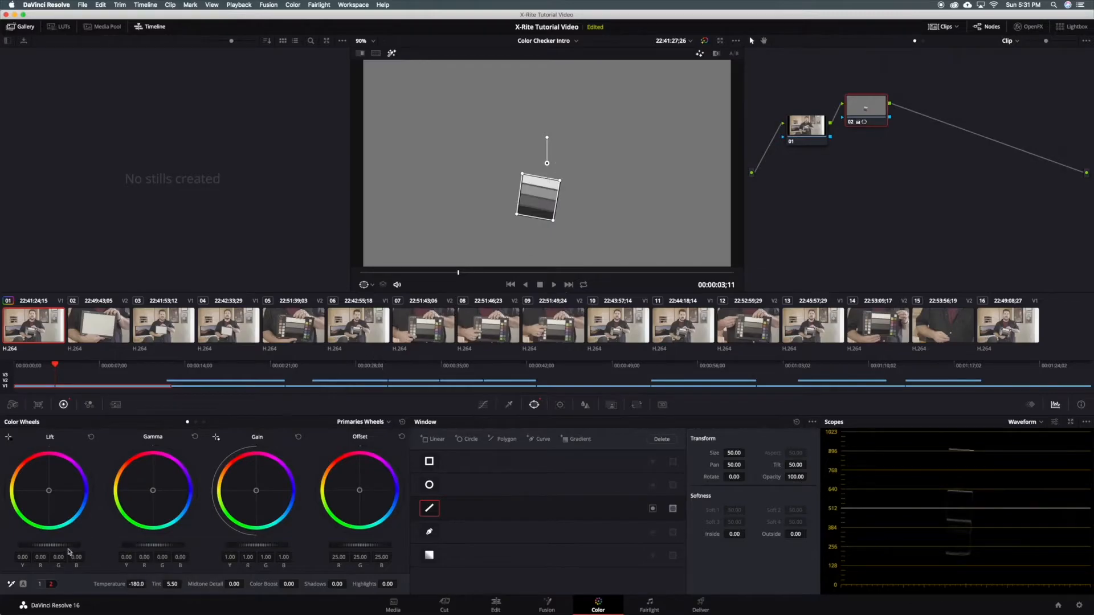
# Lower Lift to -0.12 and reduce Gamma using the grayscale bars, and turn off the polygon window to view the full image
pyautogui.moveTo(48, 545); pyautogui.dragTo(1, 541)
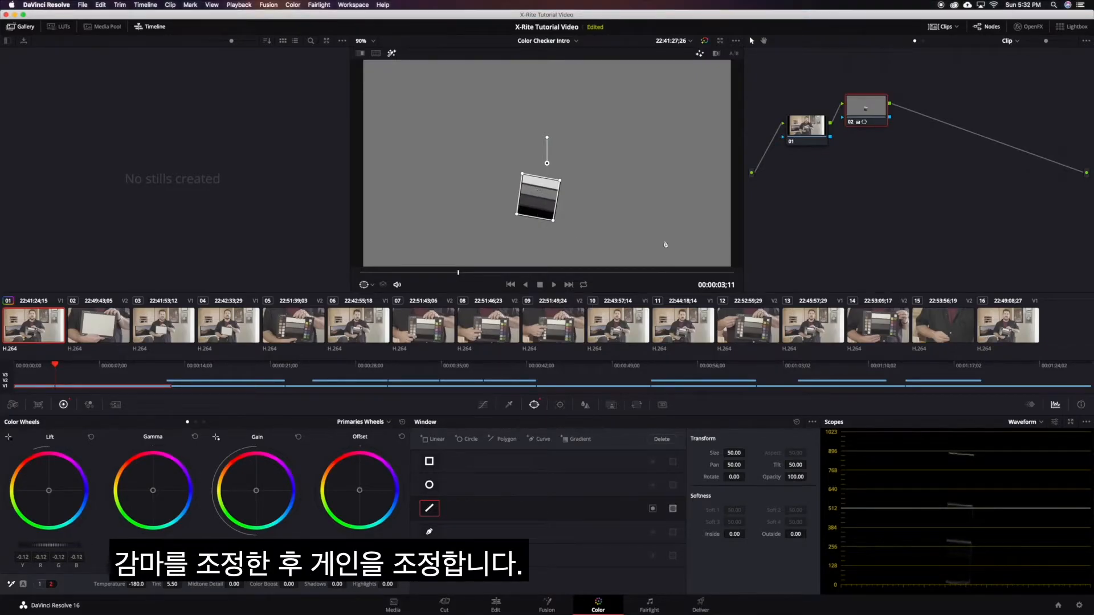
pyautogui.moveTo(153, 545); pyautogui.dragTo(2, 542)
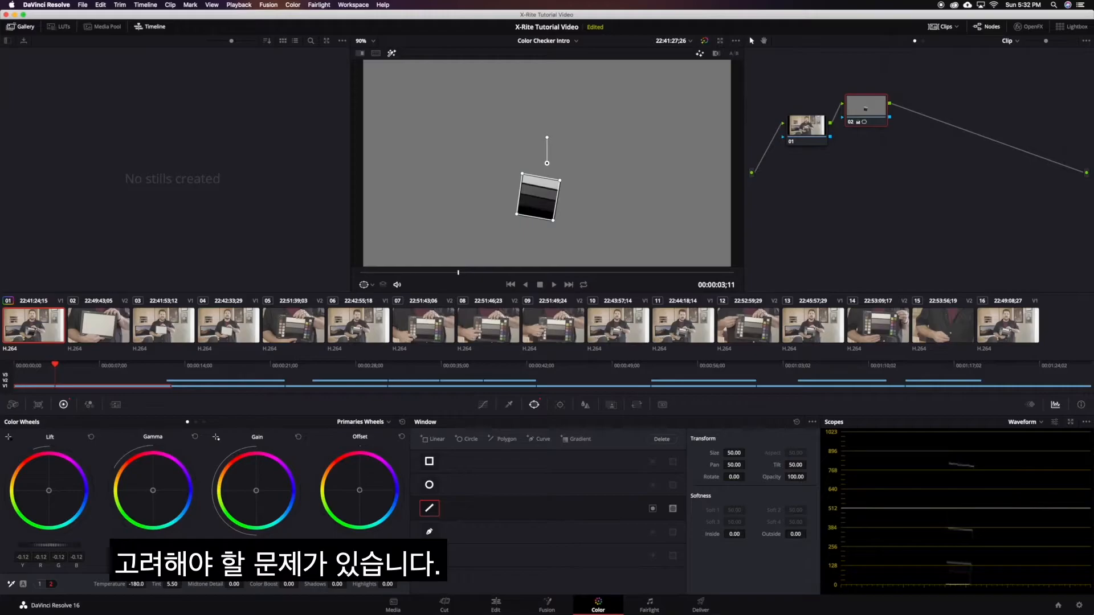
pyautogui.click(430, 510)
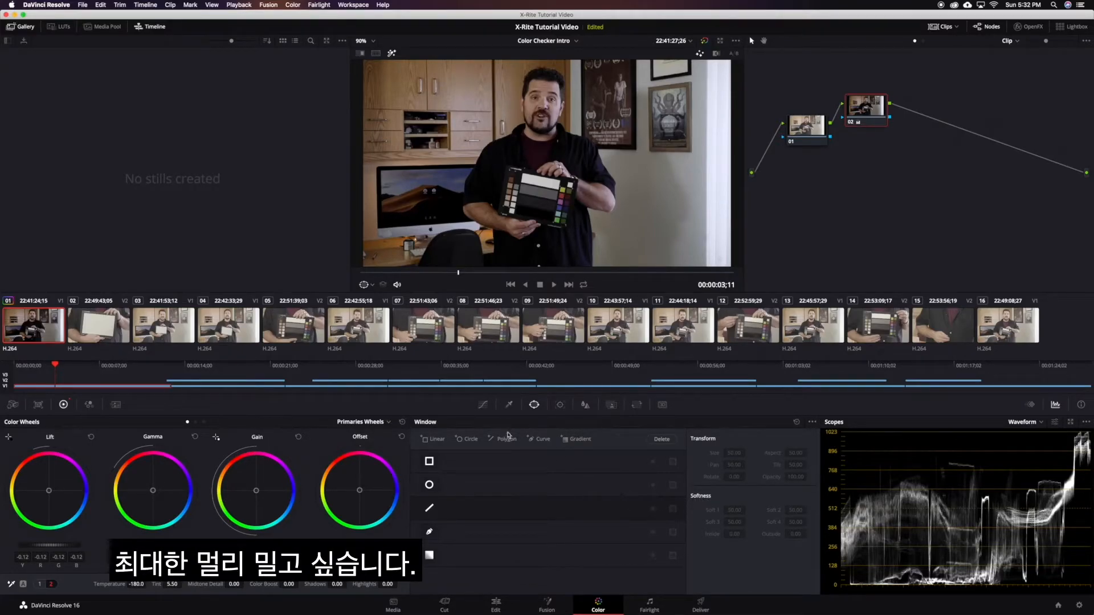
# Turn the polygon window back on and refit its corners around the chart's two columns of chromatic chips
pyautogui.click(429, 507)
pyautogui.moveTo(560, 181); pyautogui.dragTo(573, 188)
pyautogui.moveTo(521, 173); pyautogui.dragTo(553, 222)
# Switch the scope to Vectorscope and check its display options for 2x zoom and the skin tone indicator
pyautogui.click(1015, 425)
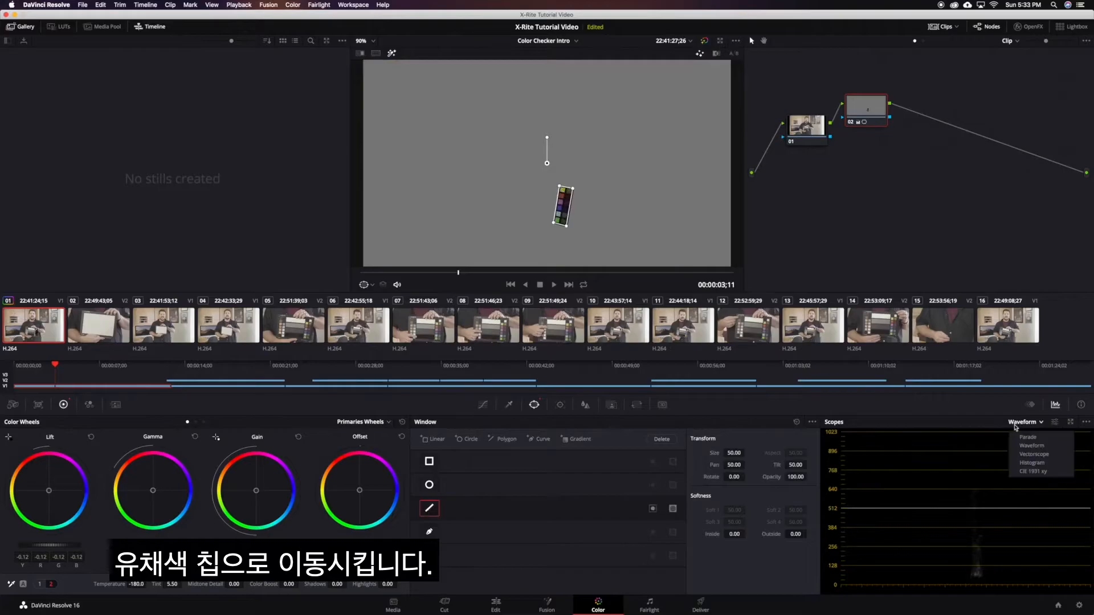
pyautogui.click(1033, 454)
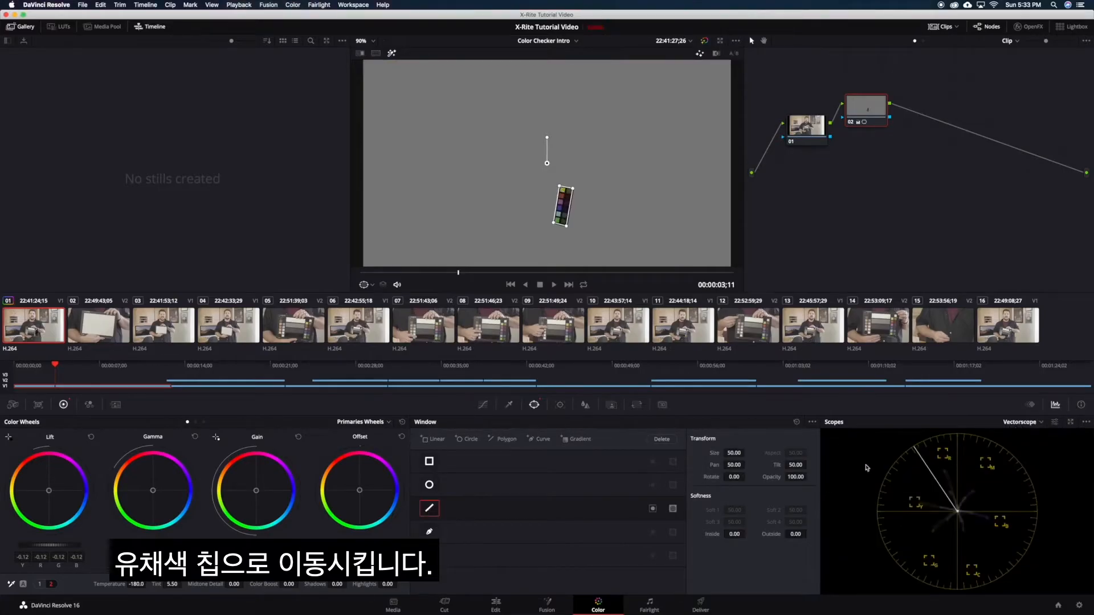
pyautogui.click(1055, 423)
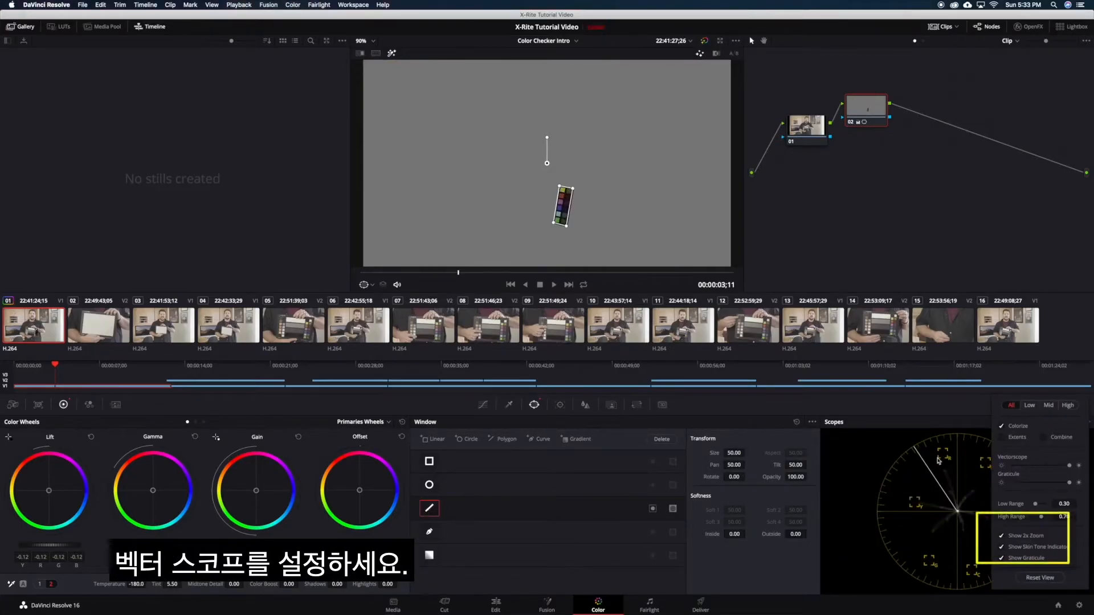
pyautogui.click(976, 412)
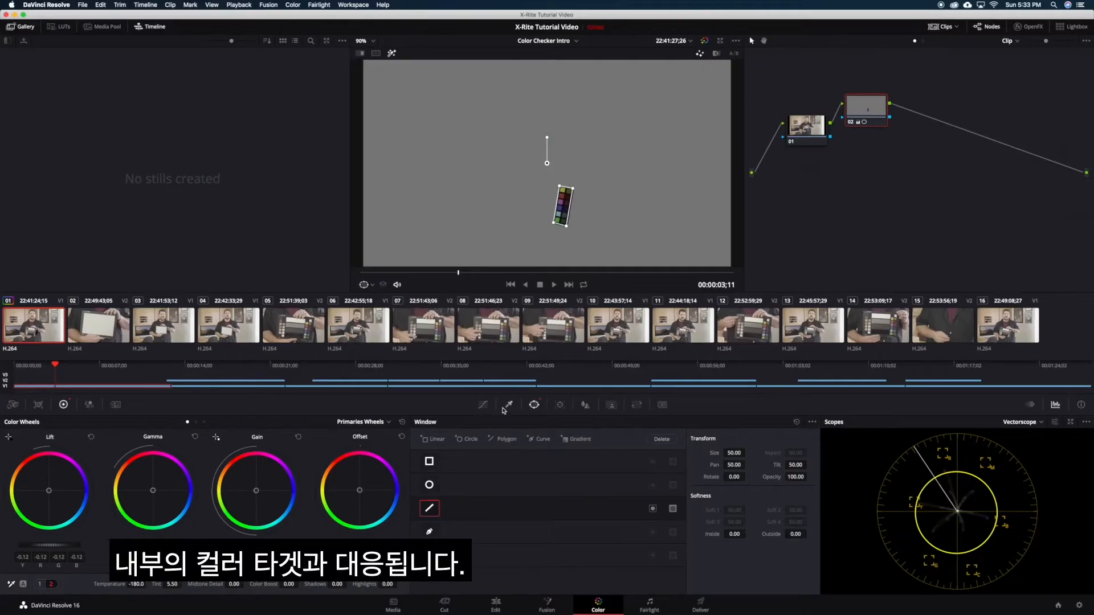
# Show the Hue Vs Sat curve and add control points for red, yellow, green, cyan, blue and magenta
pyautogui.click(482, 404)
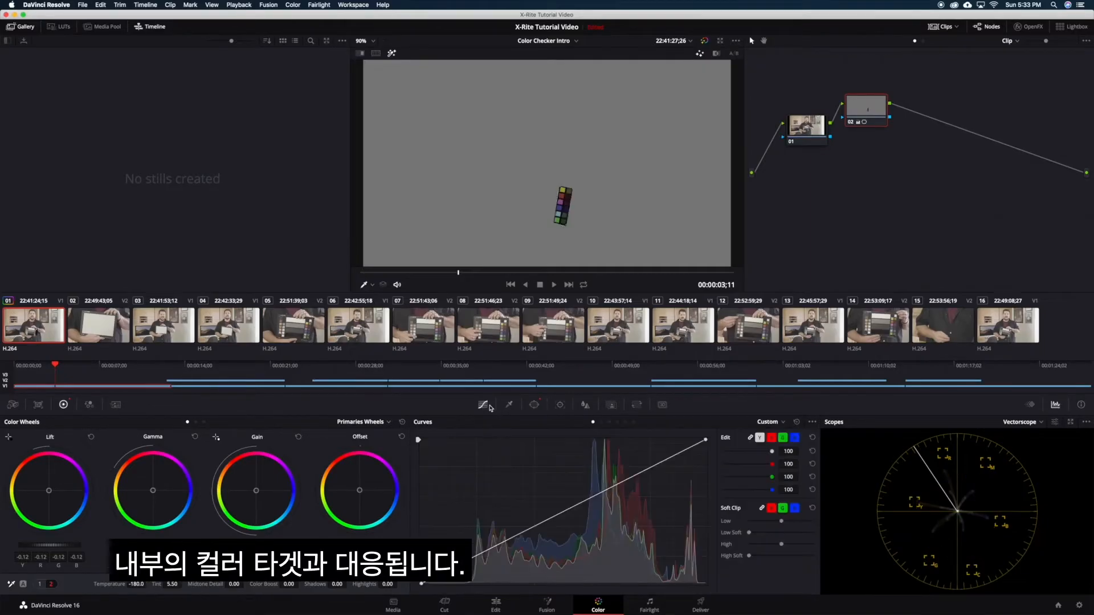
pyautogui.click(609, 424)
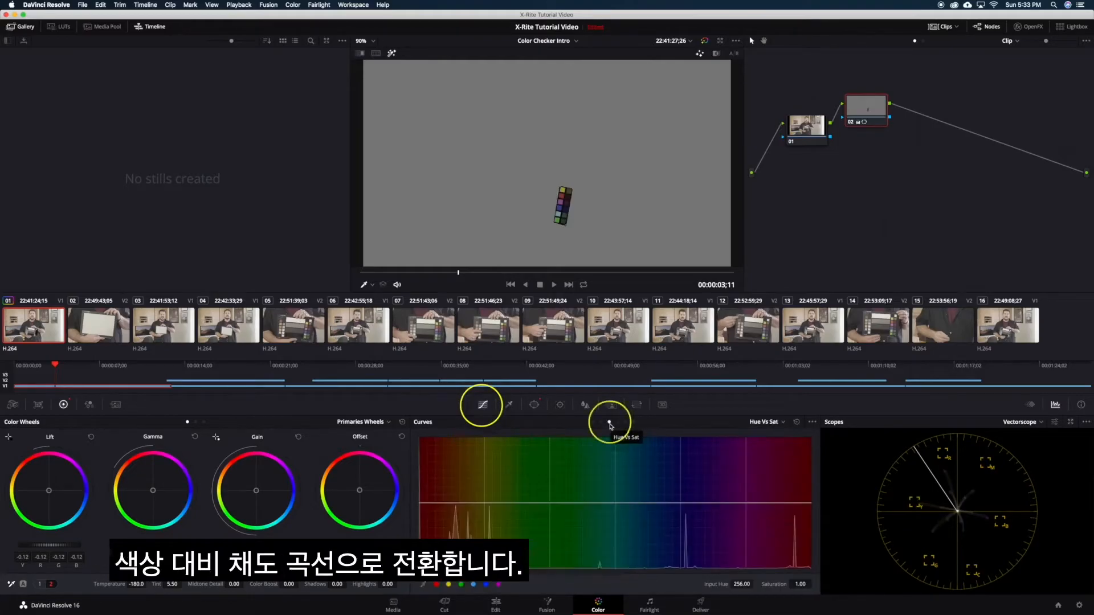
pyautogui.click(437, 585)
pyautogui.click(449, 585)
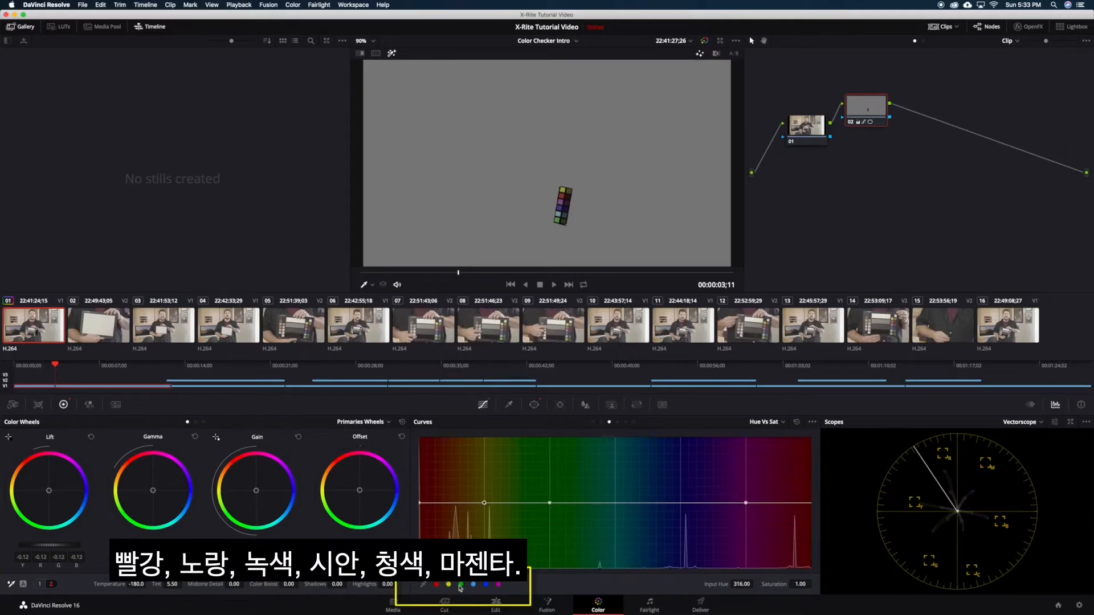
pyautogui.click(474, 584)
pyautogui.click(486, 585)
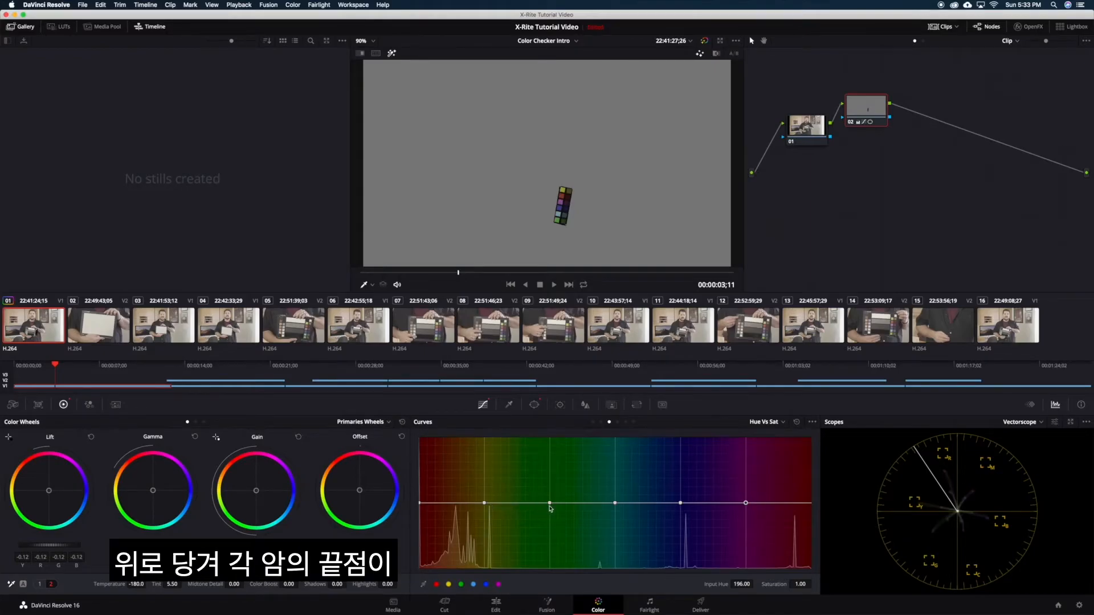
# Raise the Hue Vs Sat saturation to about 1.84 for green, 1.94 for cyan, 1.50 for blue, 1.82 for magenta and 1.41 for red
pyautogui.moveTo(550, 504); pyautogui.dragTo(549, 448)
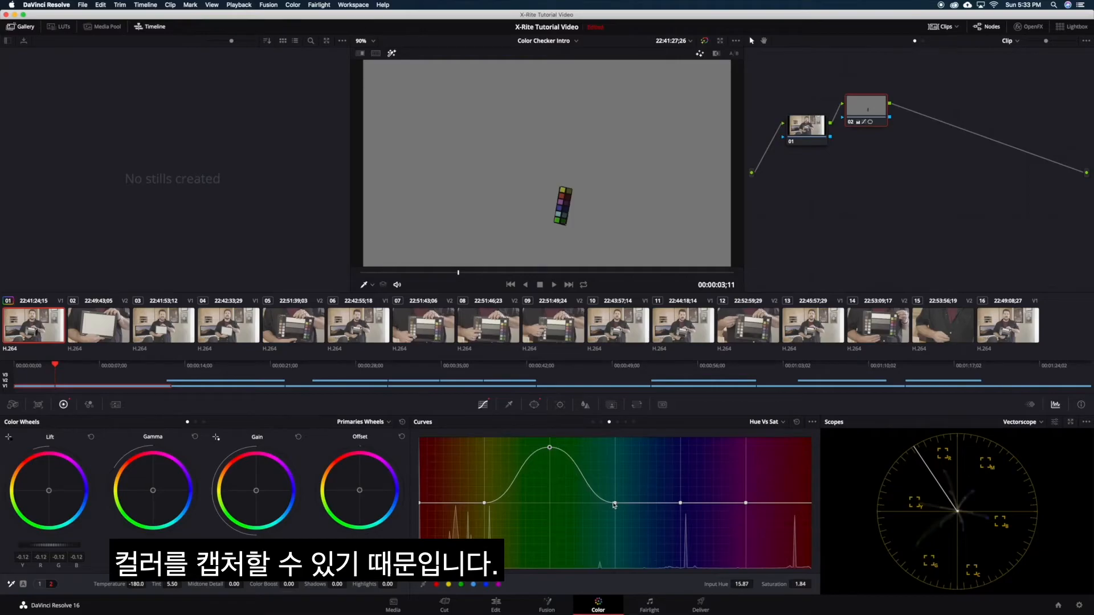
pyautogui.moveTo(616, 504); pyautogui.dragTo(616, 443)
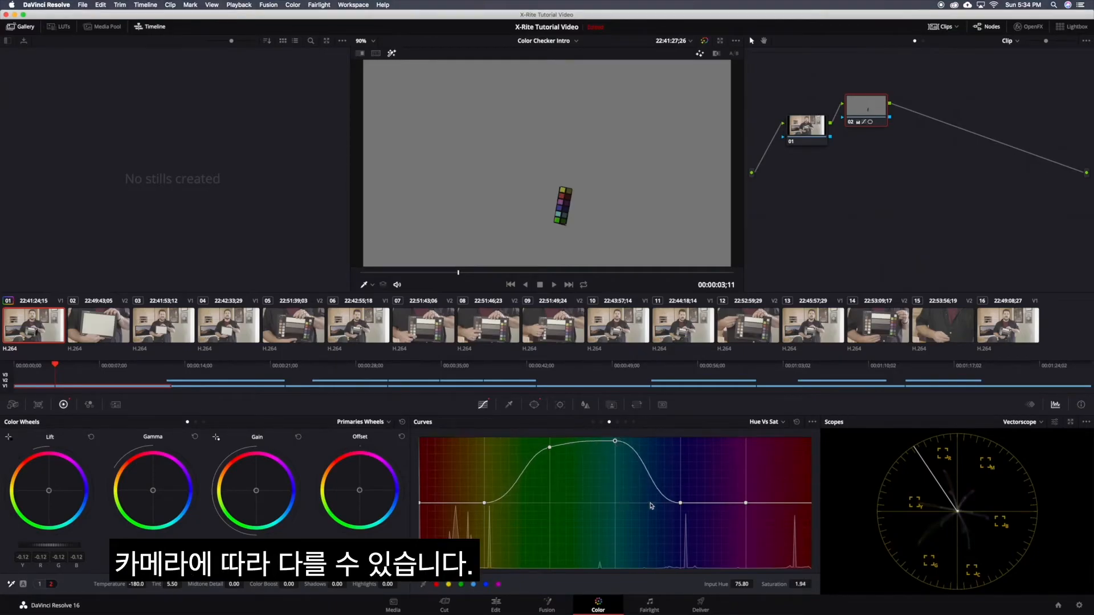
pyautogui.moveTo(681, 504); pyautogui.dragTo(682, 472)
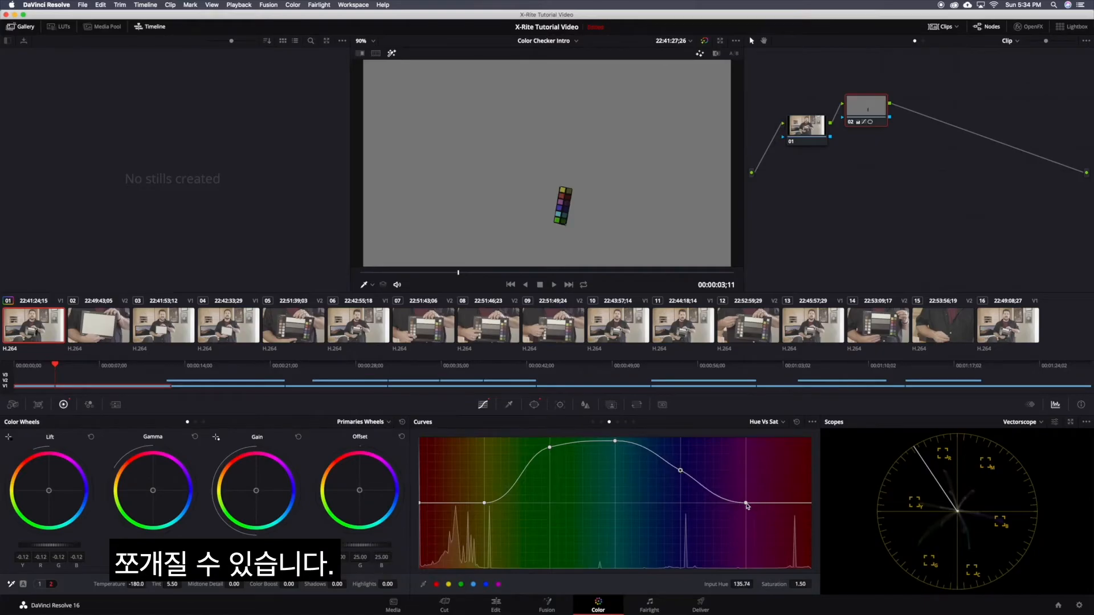
pyautogui.moveTo(746, 504); pyautogui.dragTo(747, 442)
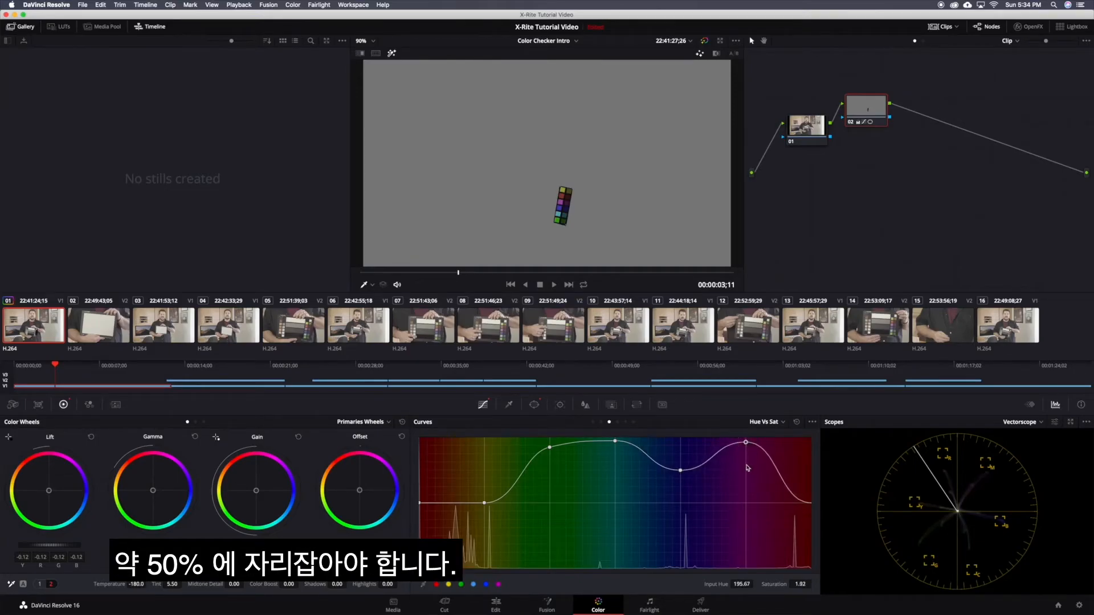
pyautogui.moveTo(420, 503); pyautogui.dragTo(420, 476)
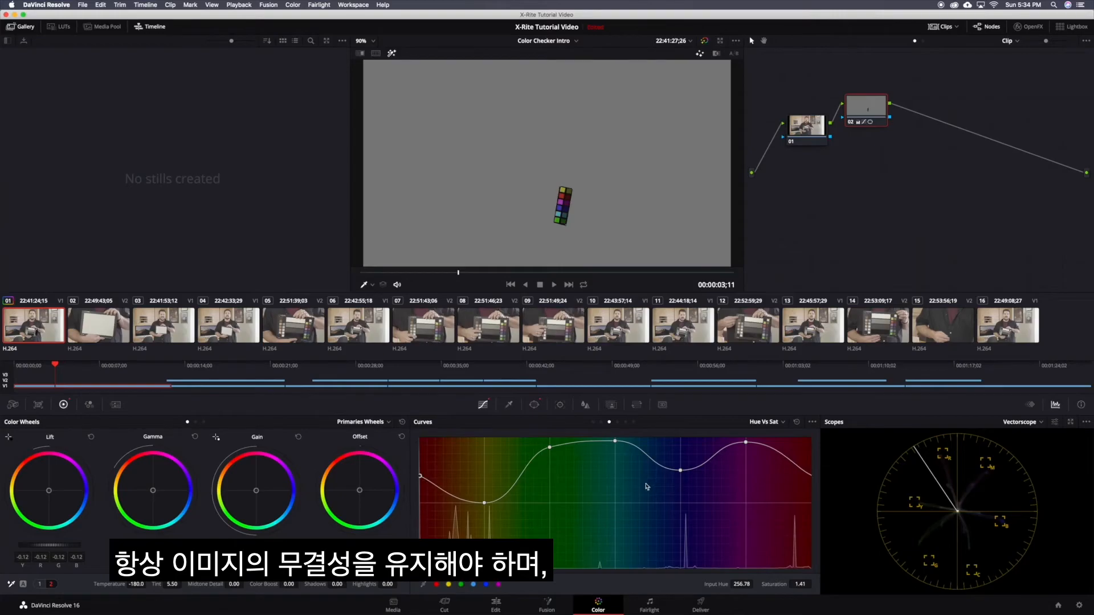
# Switch to the Hue Vs Hue curve and add the same six control points from red to magenta
pyautogui.click(604, 426)
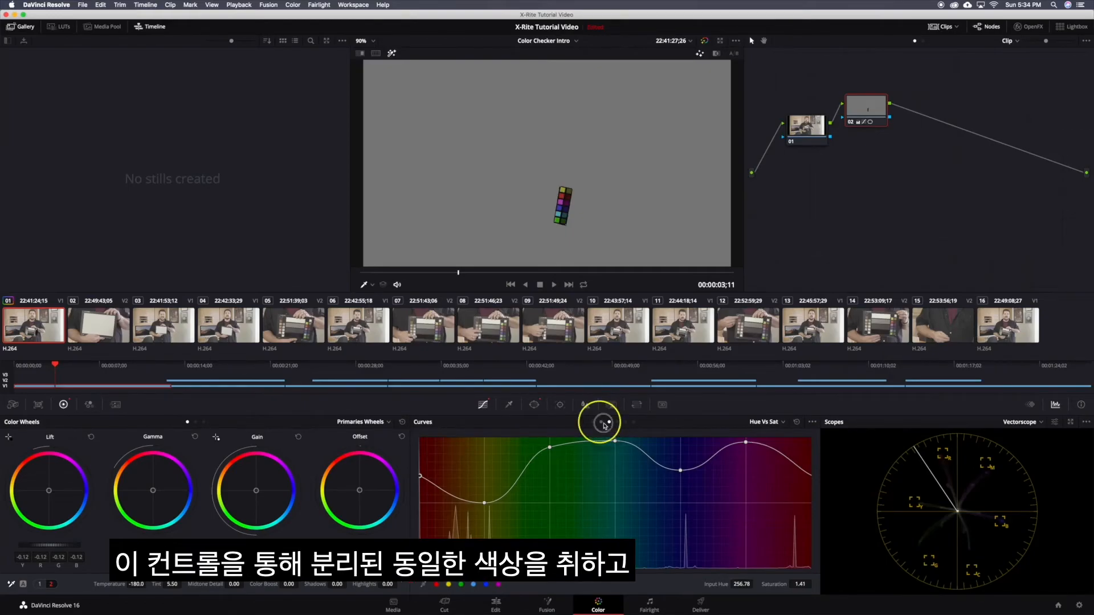
pyautogui.click(603, 423)
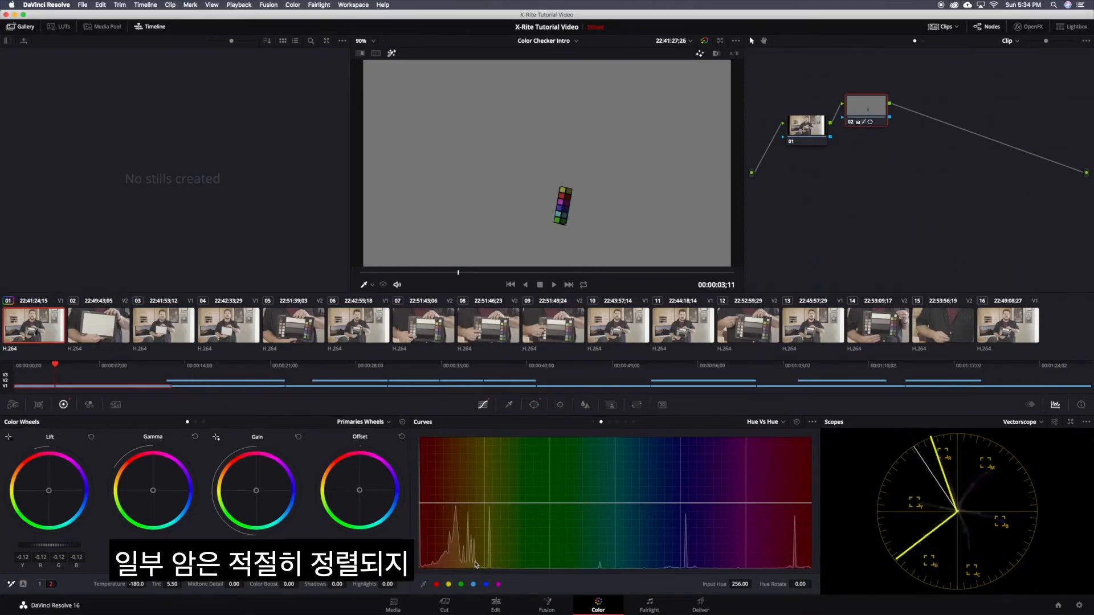
pyautogui.click(450, 585)
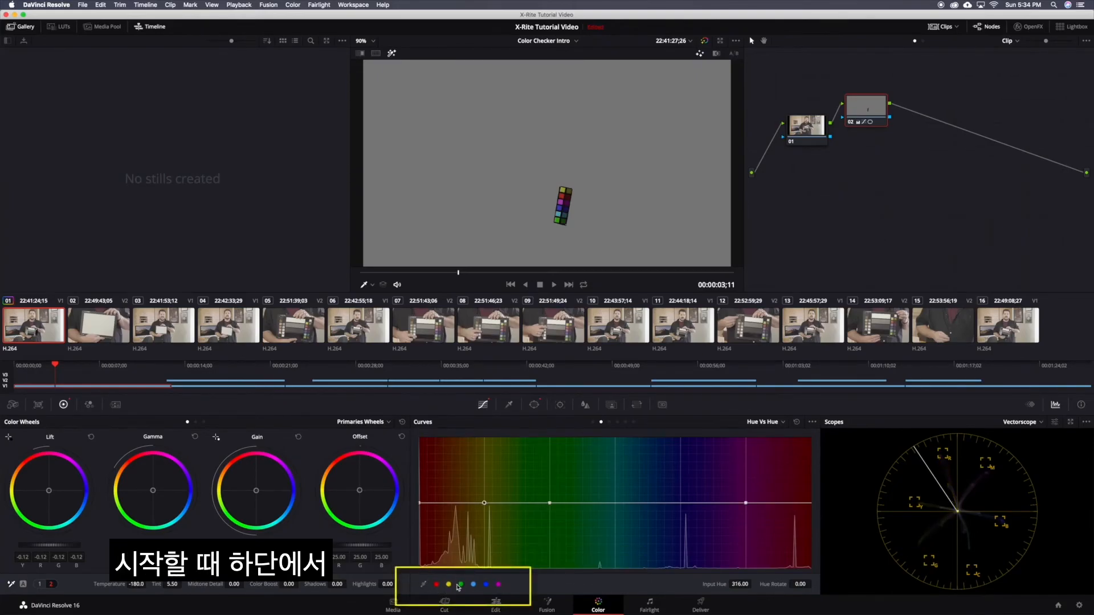
pyautogui.click(474, 584)
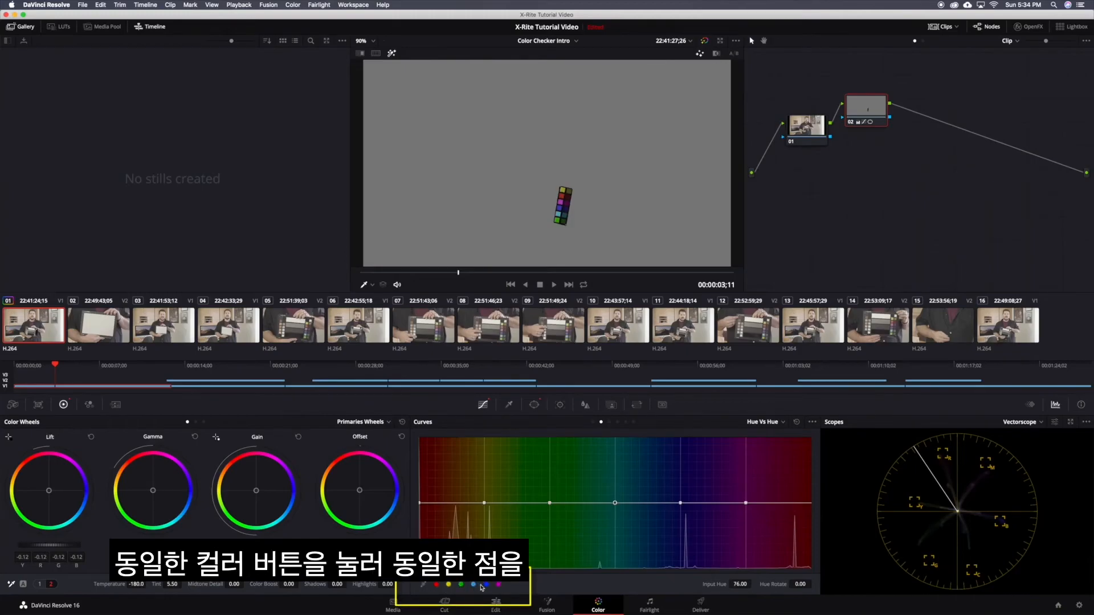
pyautogui.click(484, 586)
pyautogui.click(499, 585)
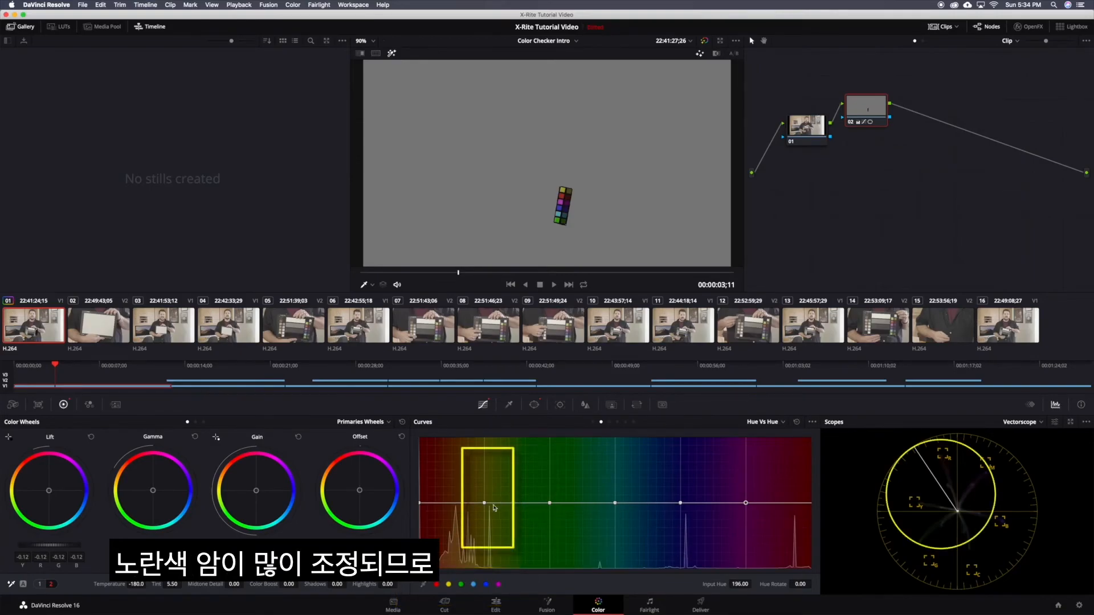
# Align the vectorscope arms by setting Hue Rotate to about -29.71 for green, -6.41 for magenta and 4.08 for red, leaving yellow unrotated
pyautogui.moveTo(485, 506); pyautogui.dragTo(489, 510)
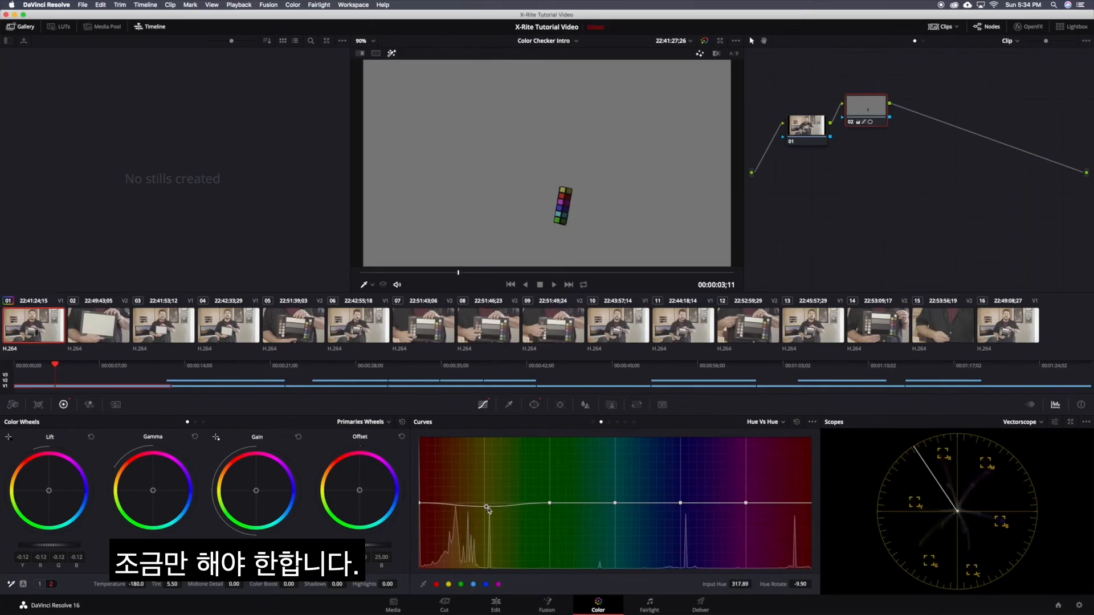
pyautogui.press('super+z')
pyautogui.moveTo(550, 504); pyautogui.dragTo(550, 517)
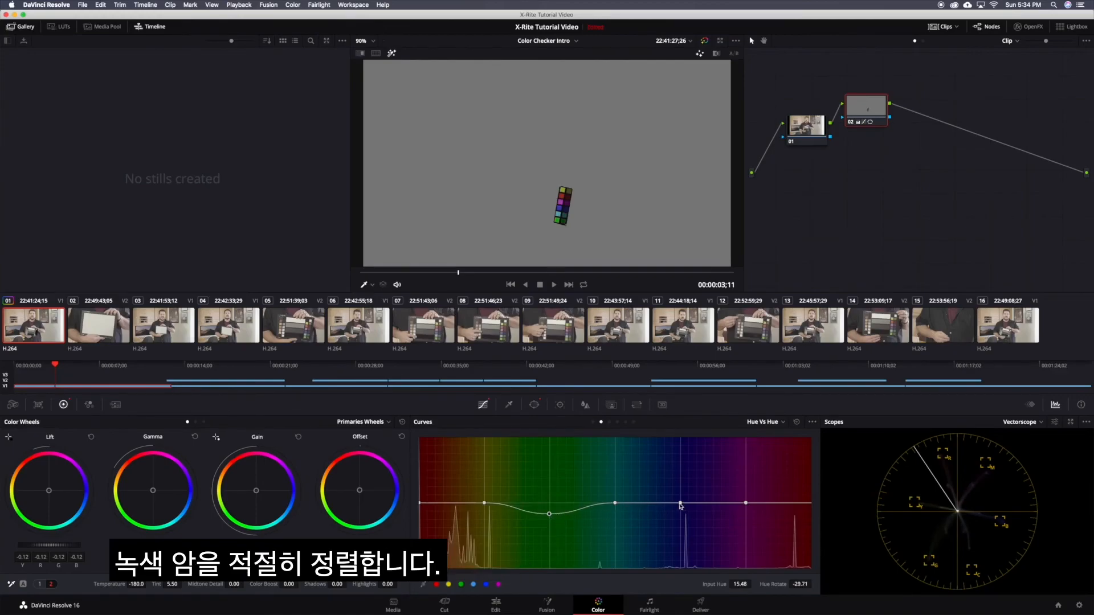
pyautogui.click(746, 505)
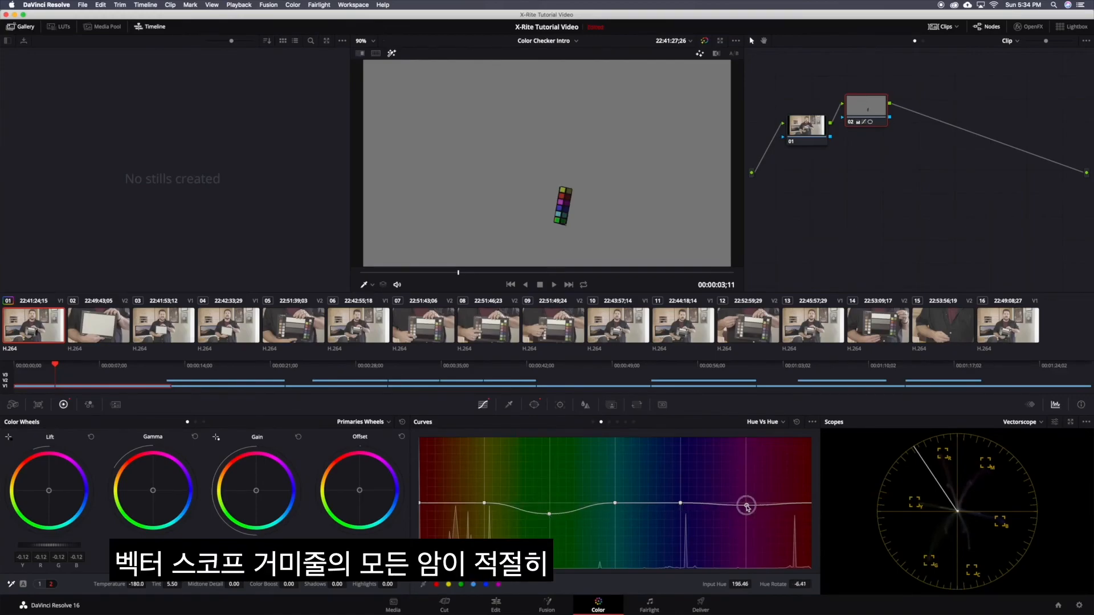
pyautogui.click(420, 504)
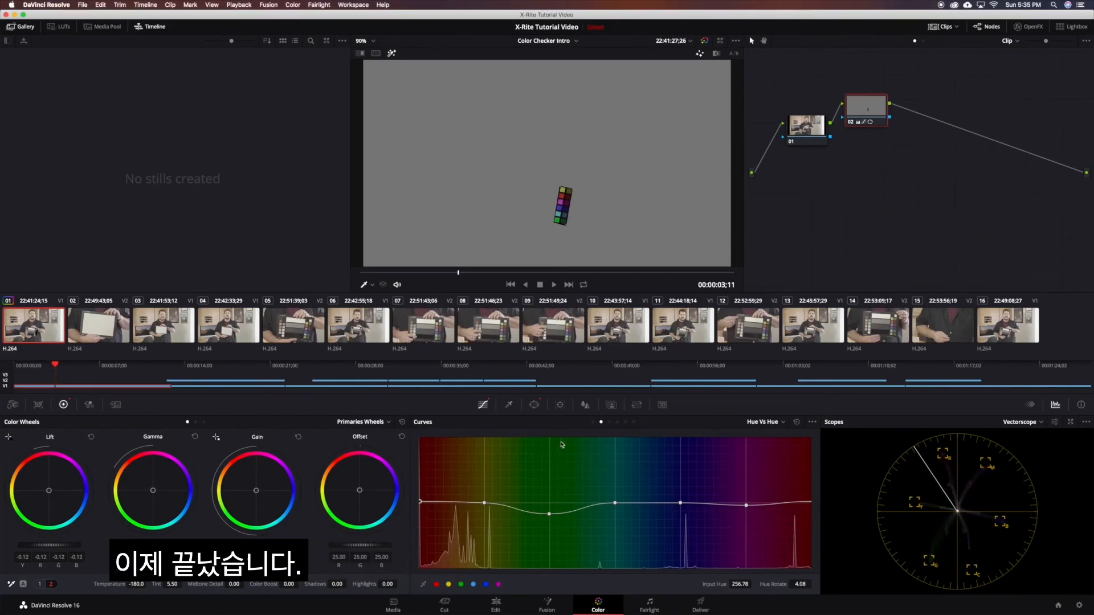
# Turn off the polygon window to view the full image and paste the first clip's grade onto clips 02 through 16
pyautogui.click(534, 405)
pyautogui.click(425, 512)
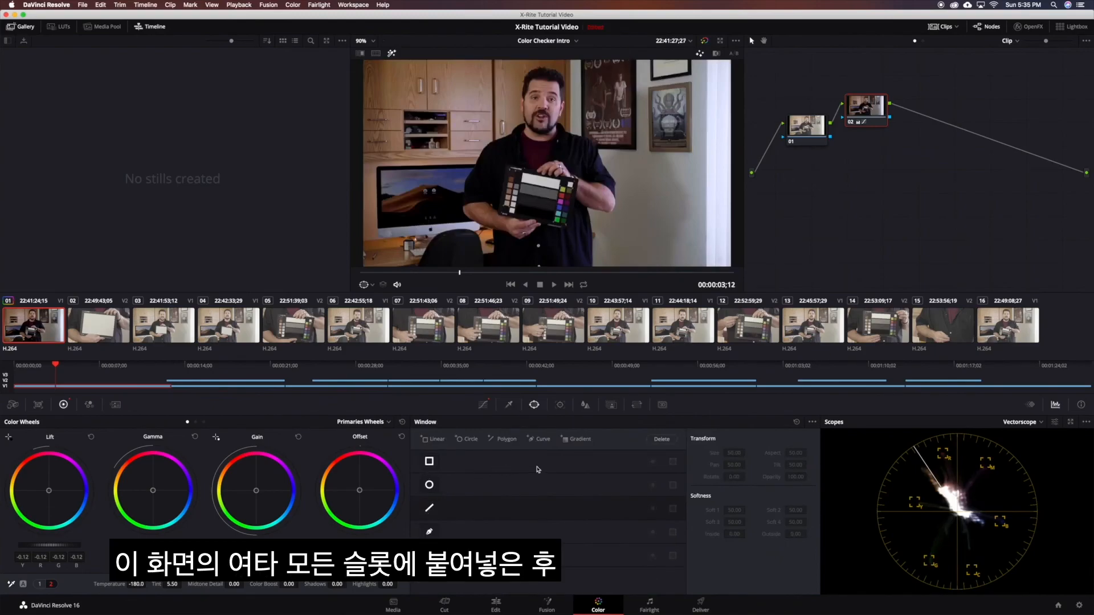
pyautogui.press('Down')
pyautogui.press('Down')
pyautogui.press('Down')
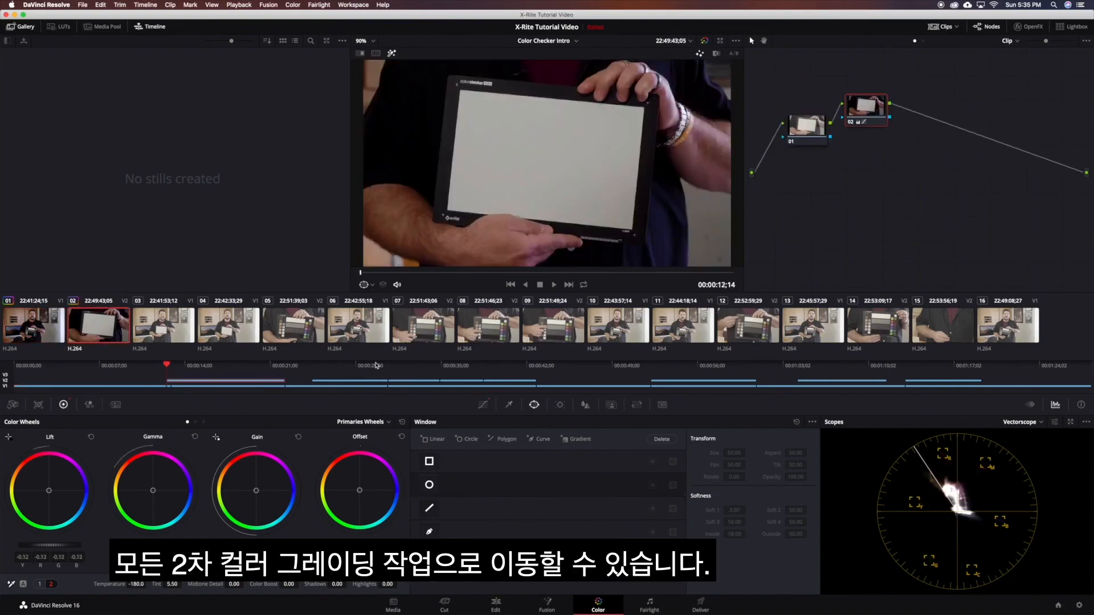
pyautogui.press('Down')
pyautogui.press('Down')
pyautogui.press('Down')
pyautogui.press('Down')
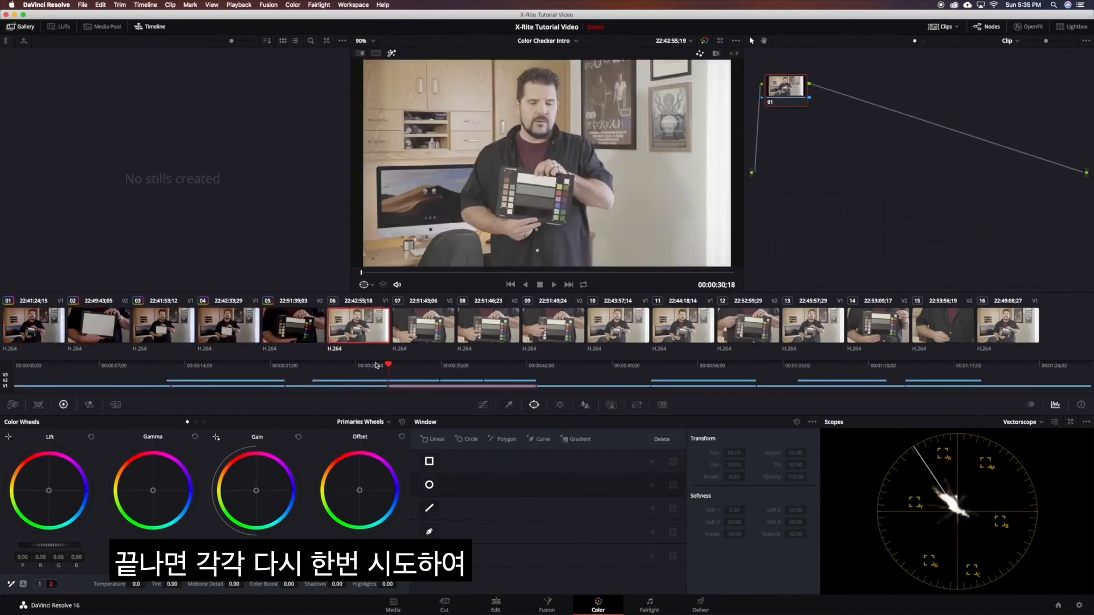
pyautogui.press('Down')
pyautogui.press('Down')
pyautogui.press('Down')
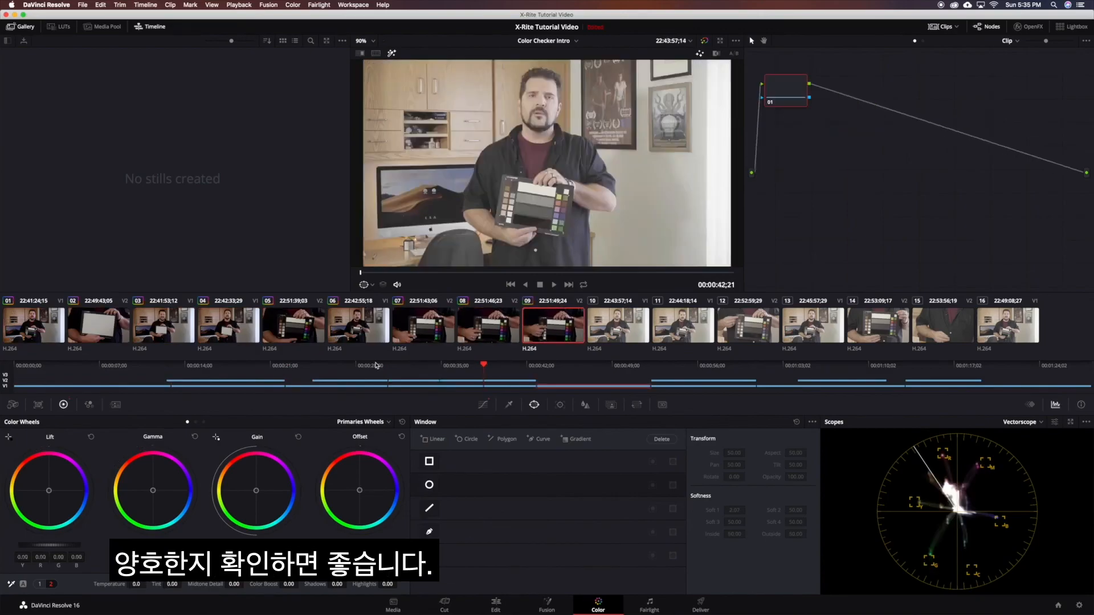
pyautogui.press('Down')
pyautogui.press('Down')
pyautogui.press('Down')
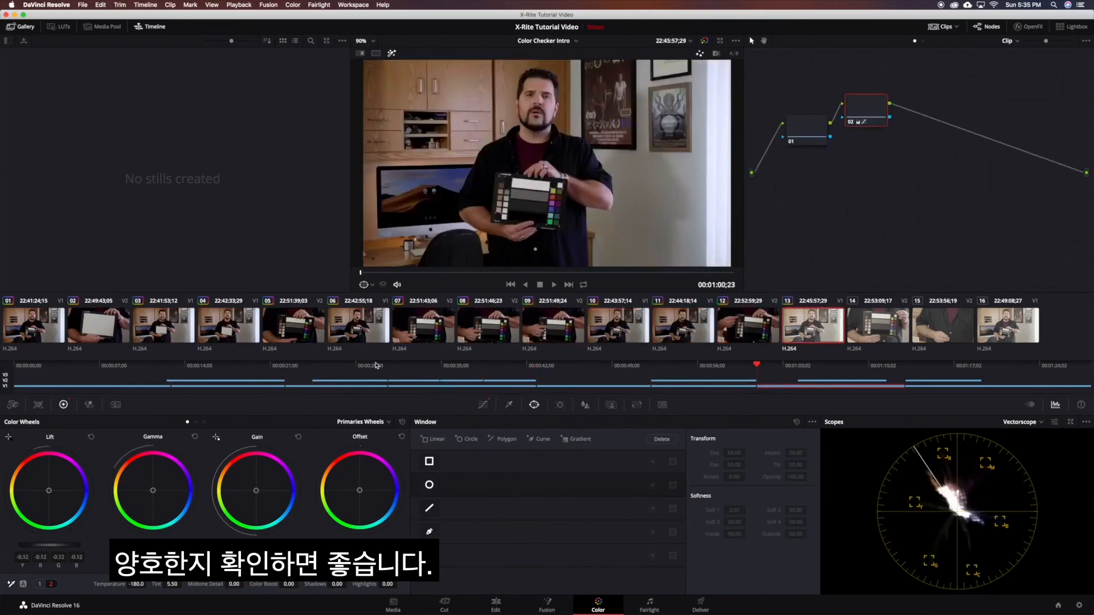
pyautogui.press('Down')
pyautogui.press('Down')
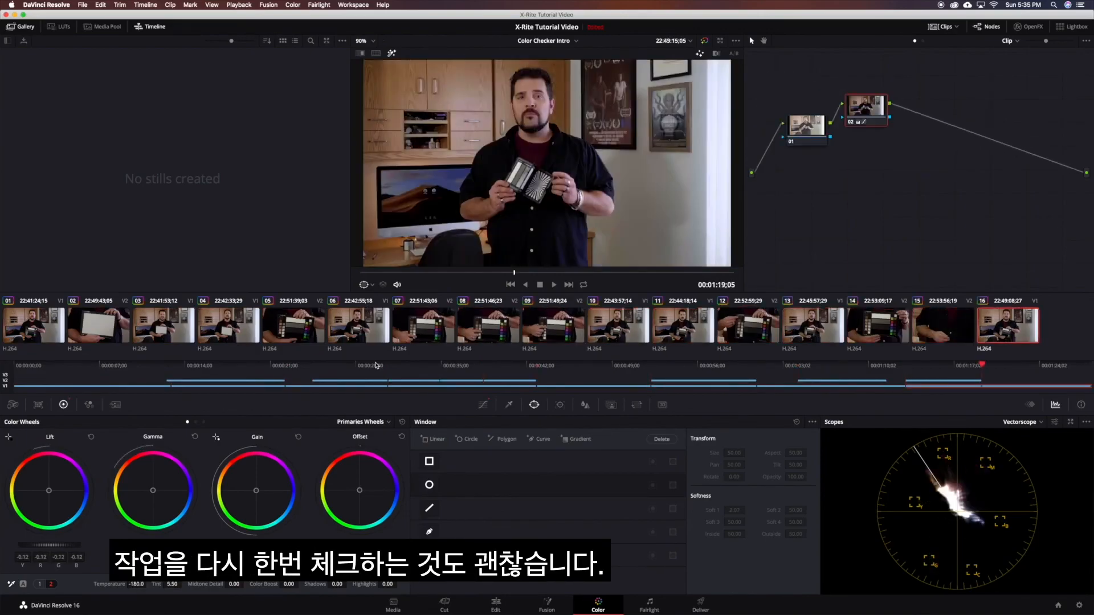